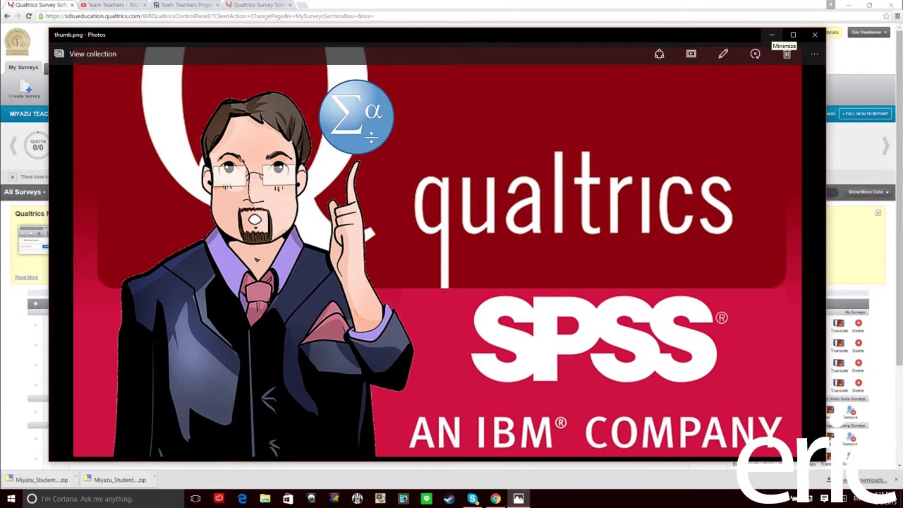
Minimize the thumbnail picture and look over the survey list and overview in Qualtrics
{"action": "left_click", "coordinate": [772, 35]}
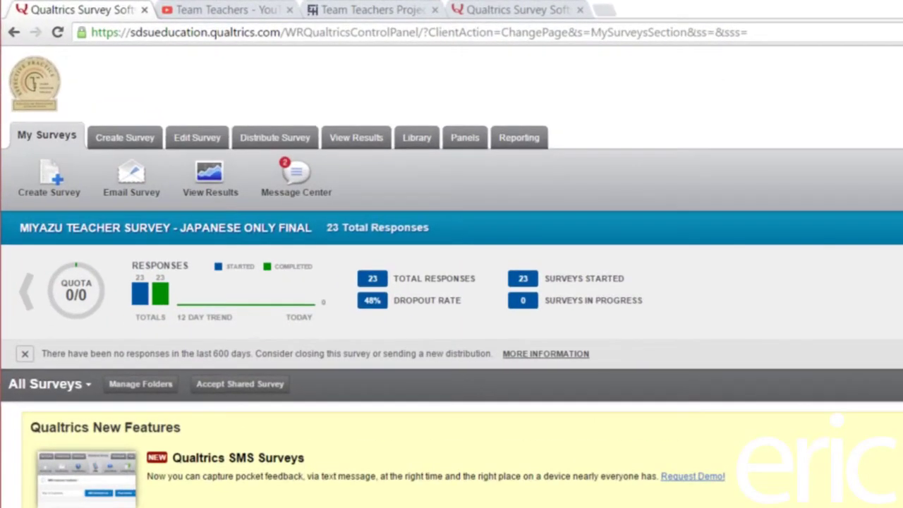
{"action": "scroll", "coordinate": [826, 363], "scroll_direction": "down", "scroll_amount": 3}
{"action": "scroll", "coordinate": [826, 362], "scroll_direction": "up", "scroll_amount": 3}
{"action": "scroll", "coordinate": [585, 484], "scroll_direction": "down", "scroll_amount": 5}
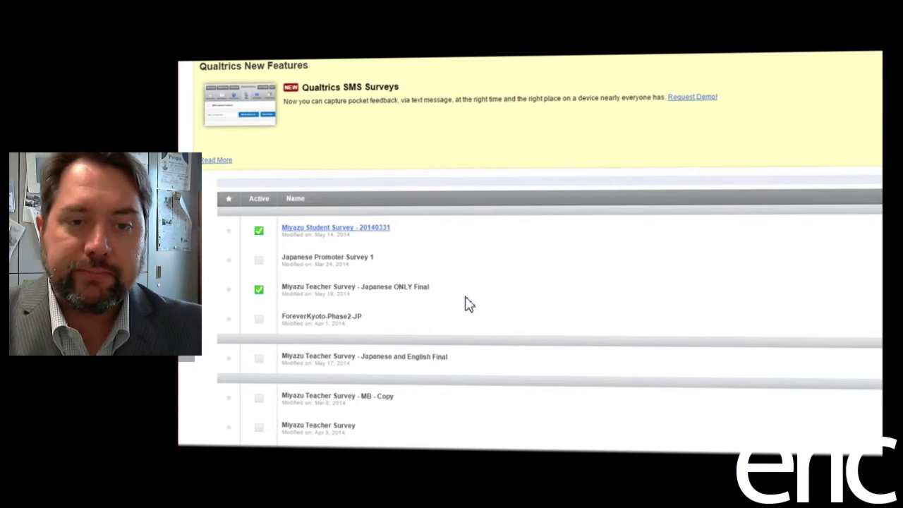
{"action": "scroll", "coordinate": [473, 303], "scroll_direction": "up", "scroll_amount": 3}
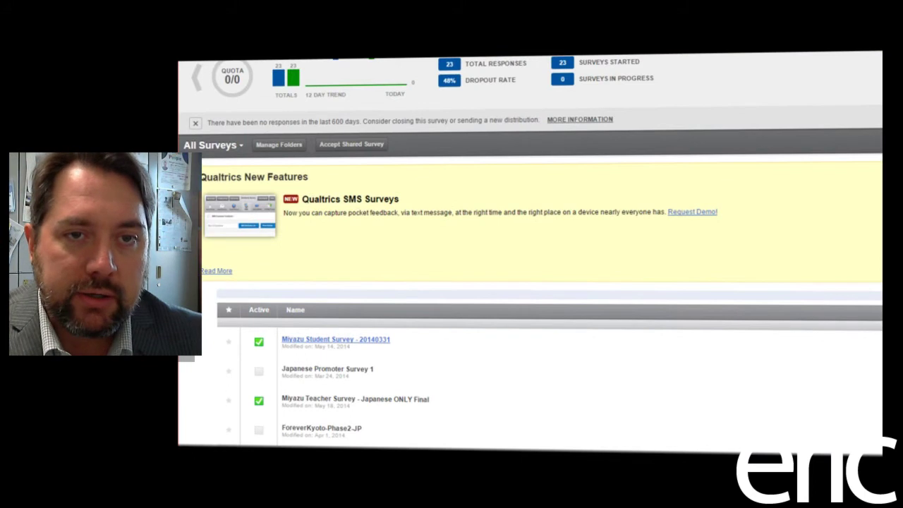
View the Team Teachers YouTube channel and project web page, and return to the Qualtrics survey list
{"action": "left_click", "coordinate": [395, 57]}
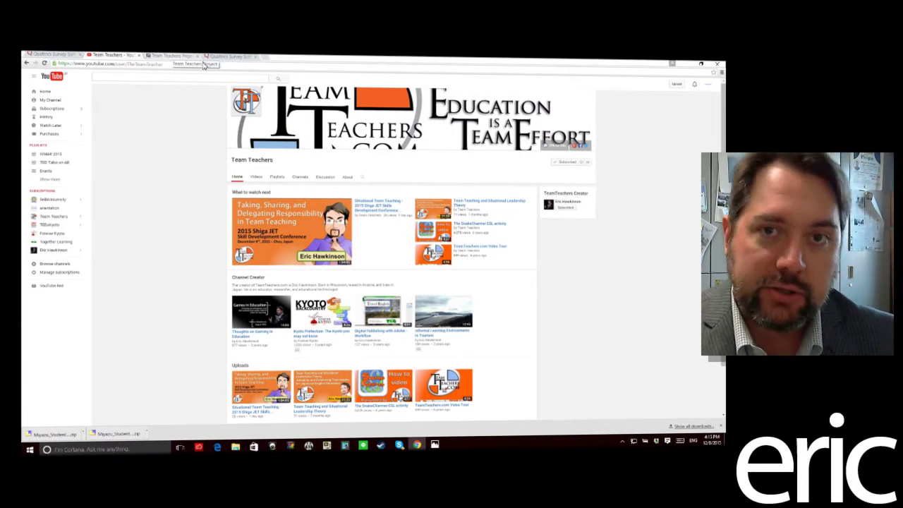
{"action": "left_click", "coordinate": [213, 59]}
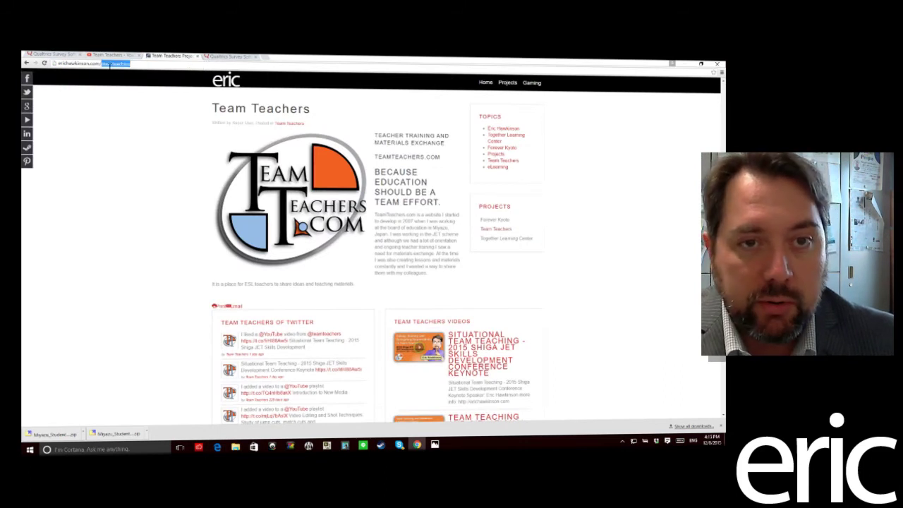
{"action": "left_click", "coordinate": [134, 57]}
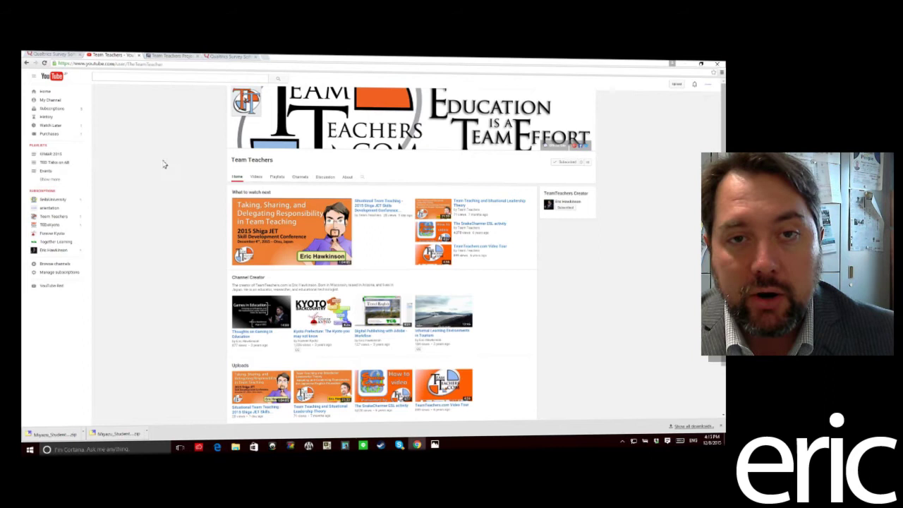
{"action": "left_click", "coordinate": [51, 55]}
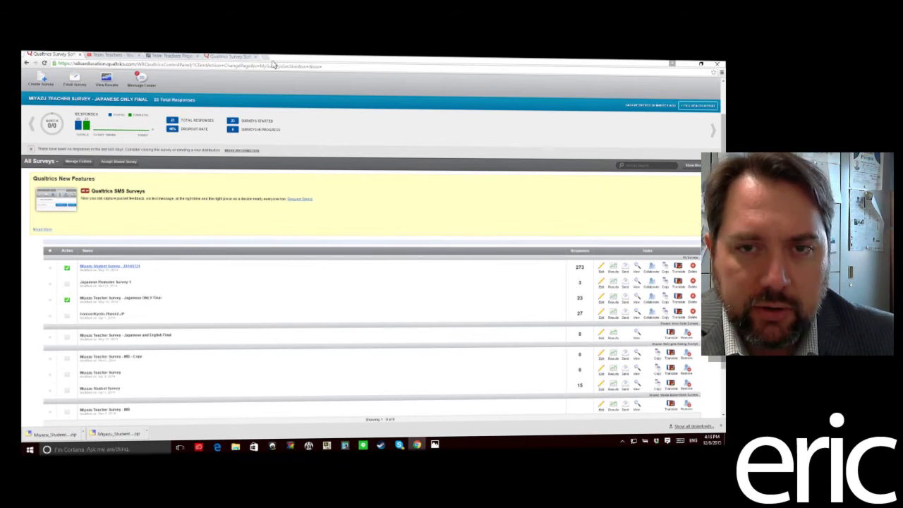
Review the questions of the Miyazu Student Survey - 20140331 in the survey editor, including the JHS and Elementary blocks
{"action": "left_click", "coordinate": [243, 56]}
{"action": "scroll", "coordinate": [332, 322], "scroll_direction": "down", "scroll_amount": 10}
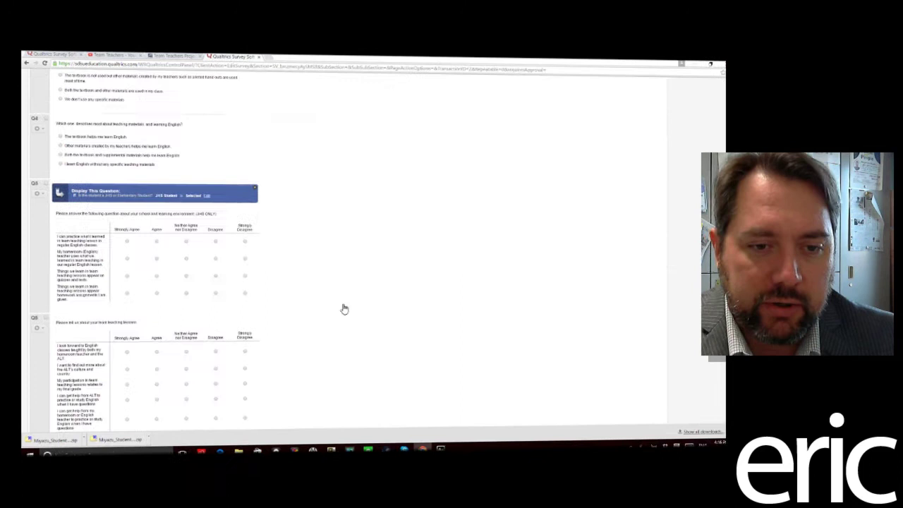
{"action": "scroll", "coordinate": [413, 364], "scroll_direction": "down", "scroll_amount": 5}
{"action": "scroll", "coordinate": [413, 365], "scroll_direction": "up", "scroll_amount": 3}
{"action": "scroll", "coordinate": [413, 365], "scroll_direction": "down", "scroll_amount": 3}
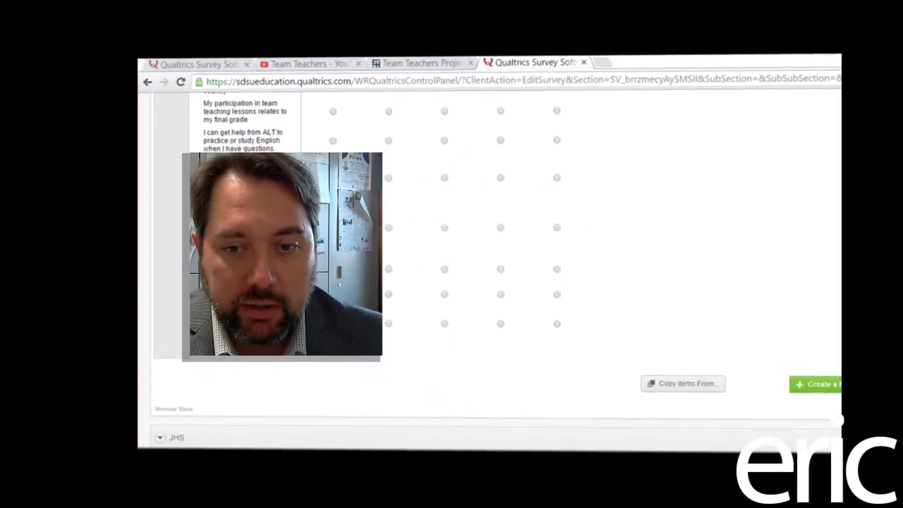
{"action": "scroll", "coordinate": [493, 268], "scroll_direction": "down", "scroll_amount": 5}
{"action": "scroll", "coordinate": [529, 268], "scroll_direction": "down", "scroll_amount": 3}
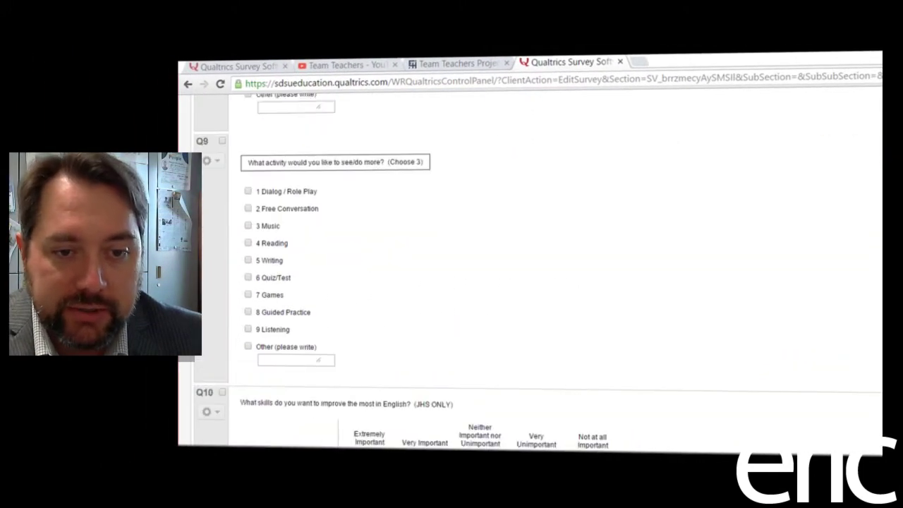
{"action": "scroll", "coordinate": [529, 268], "scroll_direction": "down", "scroll_amount": 7}
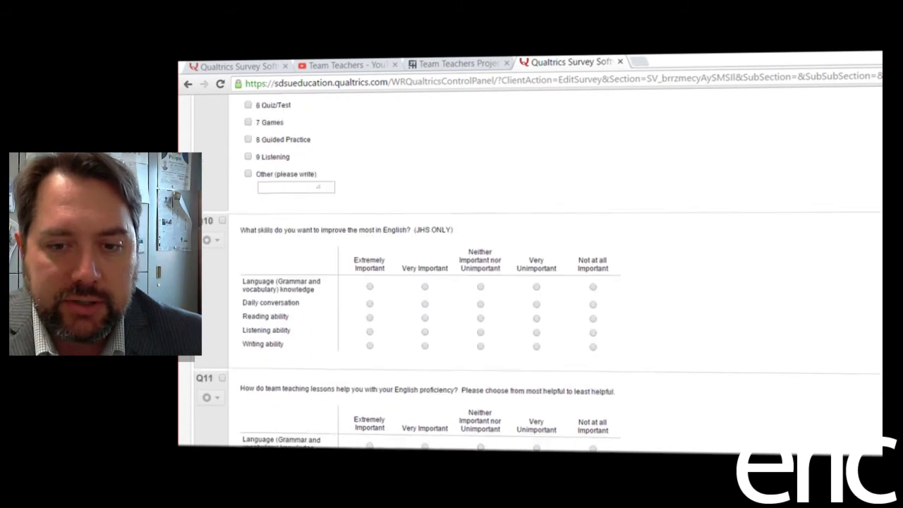
{"action": "scroll", "coordinate": [529, 268], "scroll_direction": "down", "scroll_amount": 5}
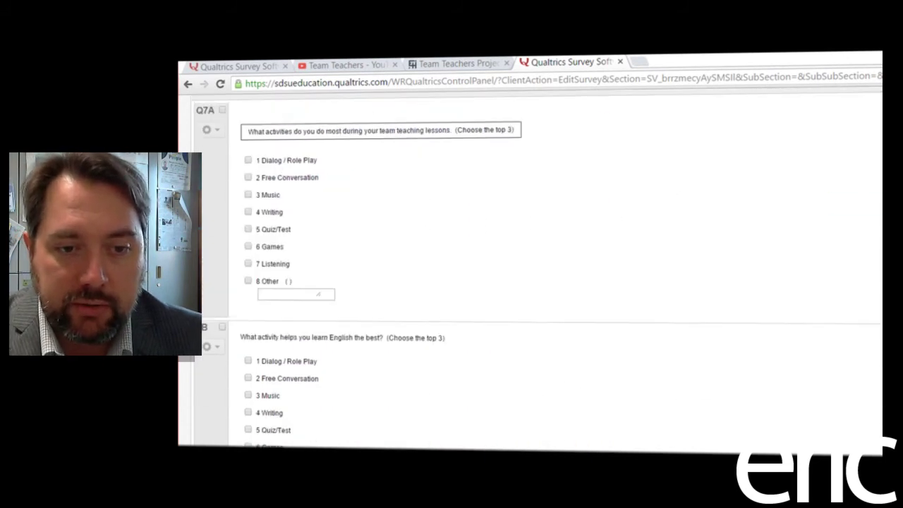
{"action": "scroll", "coordinate": [529, 268], "scroll_direction": "up", "scroll_amount": 5}
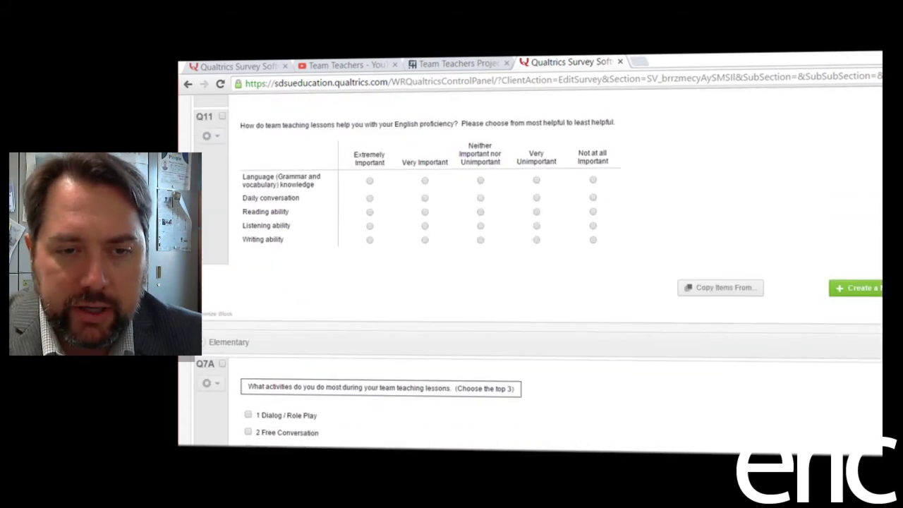
{"action": "scroll", "coordinate": [528, 268], "scroll_direction": "down", "scroll_amount": 5}
{"action": "scroll", "coordinate": [529, 268], "scroll_direction": "up", "scroll_amount": 15}
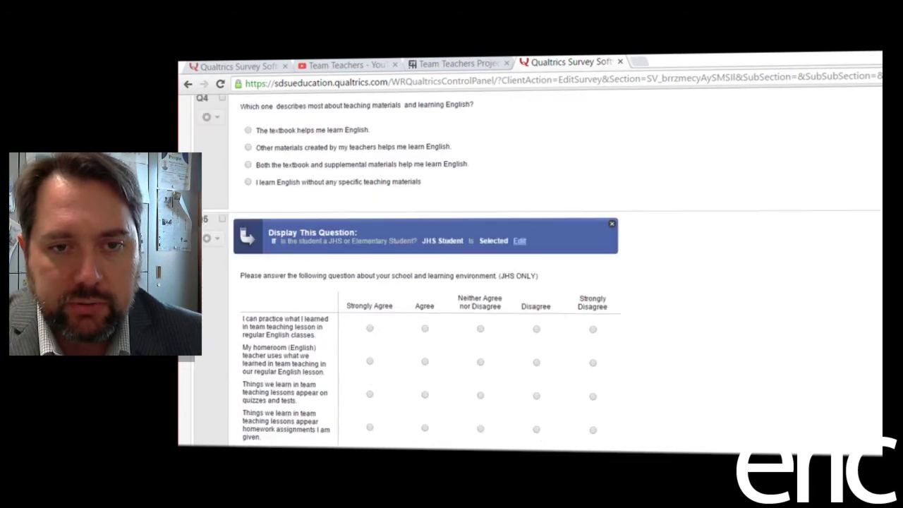
{"action": "scroll", "coordinate": [529, 268], "scroll_direction": "up", "scroll_amount": 15}
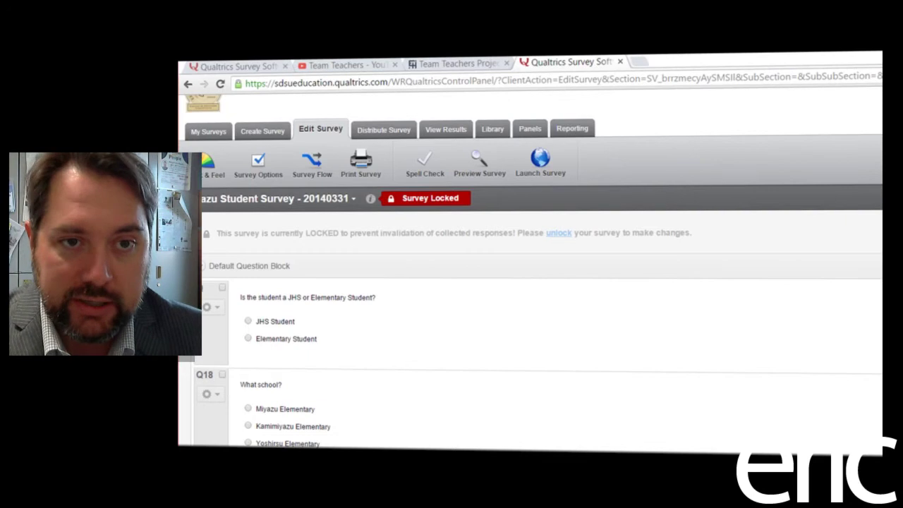
{"action": "scroll", "coordinate": [529, 272], "scroll_direction": "up", "scroll_amount": 1}
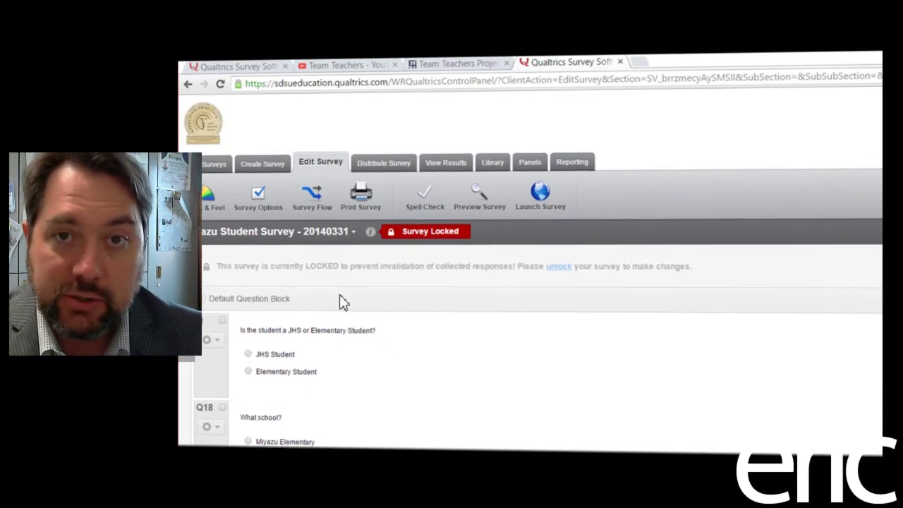
Leave the survey editor for the overview of all surveys and look it over
{"action": "left_click", "coordinate": [212, 197]}
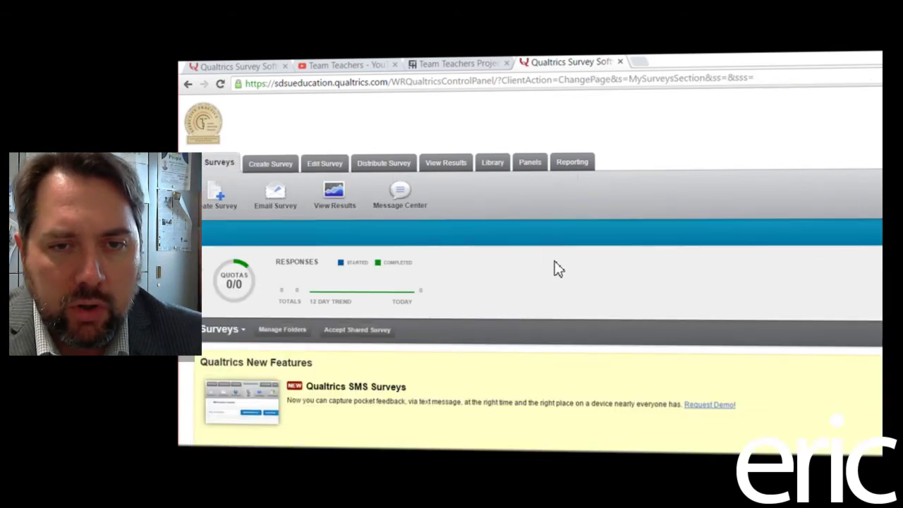
{"action": "scroll", "coordinate": [605, 288], "scroll_direction": "down", "scroll_amount": 3}
{"action": "scroll", "coordinate": [570, 337], "scroll_direction": "up", "scroll_amount": 3}
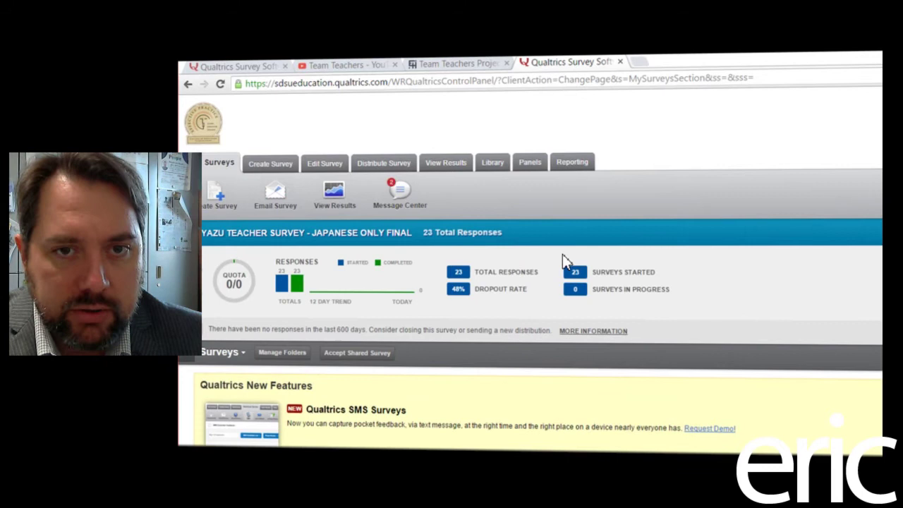
Open the results of the Miyazu Student Survey - 20140331 and look through its recorded responses
{"action": "left_click", "coordinate": [520, 195]}
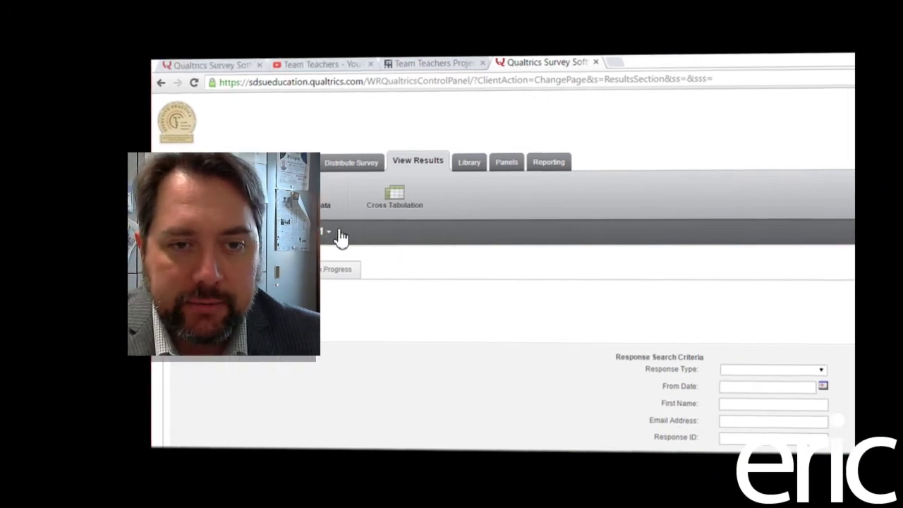
{"action": "scroll", "coordinate": [356, 236], "scroll_direction": "down", "scroll_amount": 3}
{"action": "scroll", "coordinate": [345, 387], "scroll_direction": "down", "scroll_amount": 10}
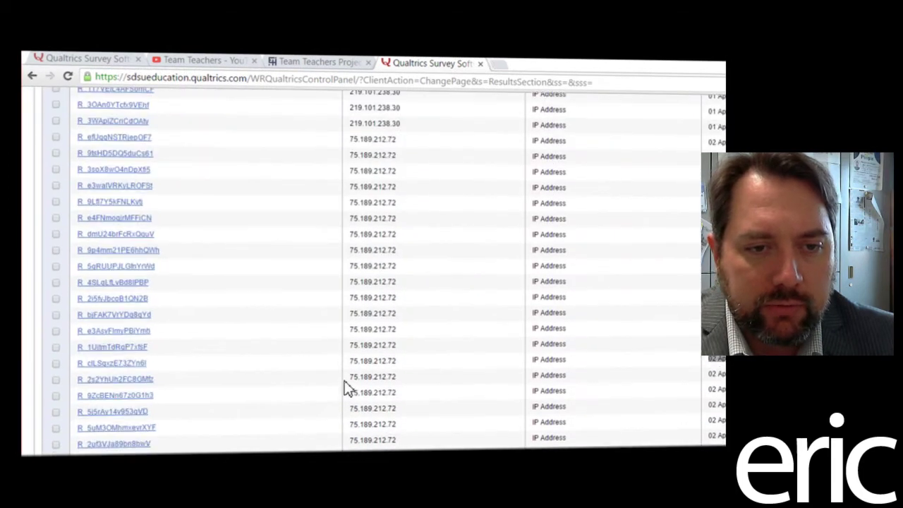
{"action": "scroll", "coordinate": [346, 386], "scroll_direction": "up", "scroll_amount": 10}
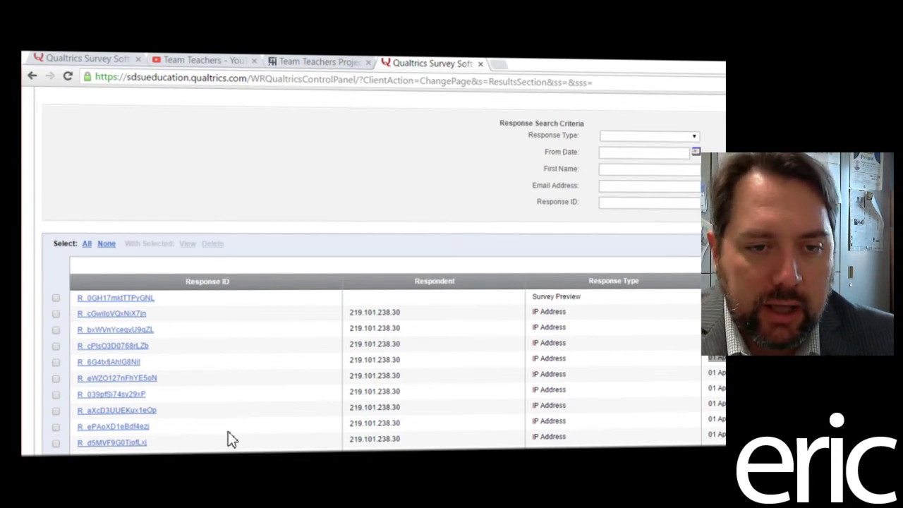
{"action": "scroll", "coordinate": [256, 436], "scroll_direction": "down", "scroll_amount": 4}
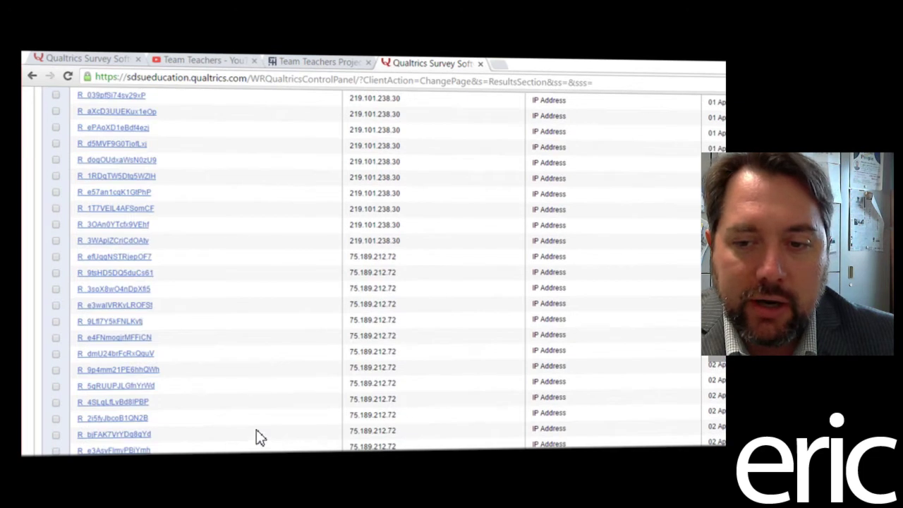
{"action": "scroll", "coordinate": [259, 437], "scroll_direction": "up", "scroll_amount": 5}
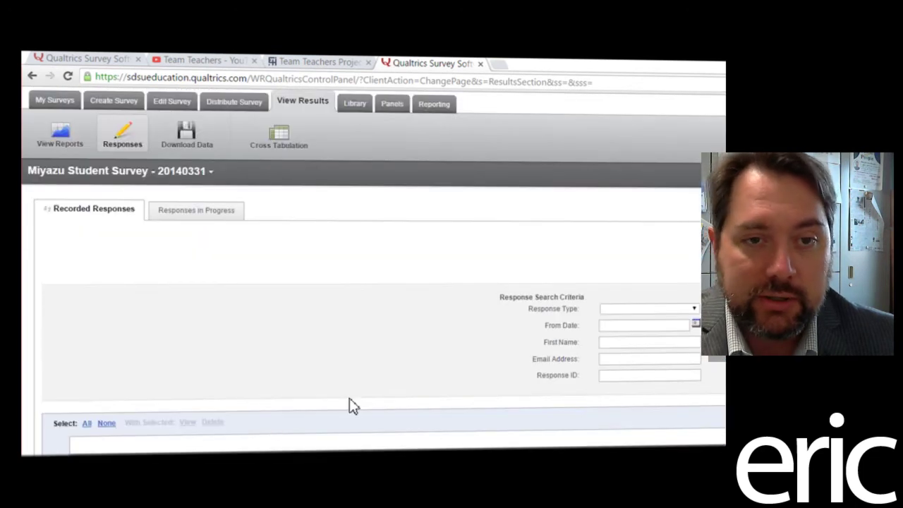
{"action": "scroll", "coordinate": [350, 400], "scroll_direction": "up", "scroll_amount": 1}
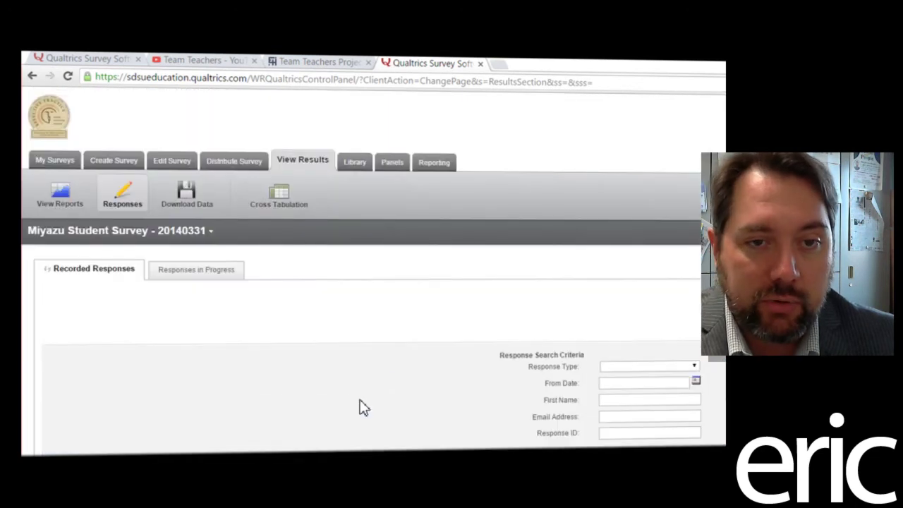
Download the student survey's data for All Questions as an SPSS .sav file
{"action": "left_click", "coordinate": [232, 244]}
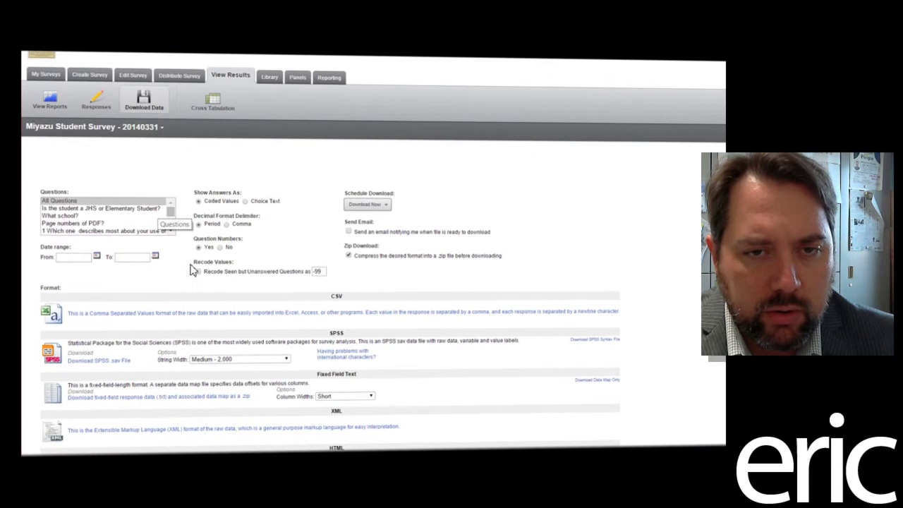
{"action": "left_click", "coordinate": [163, 252]}
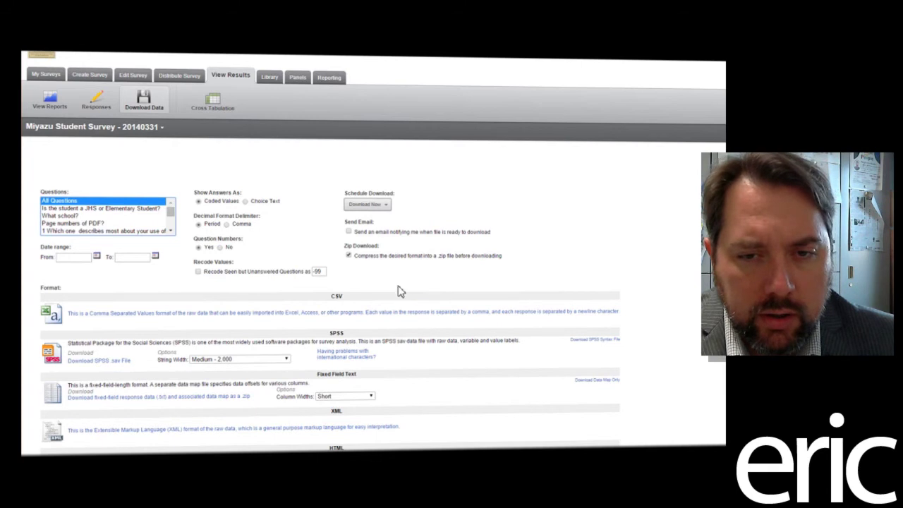
{"action": "scroll", "coordinate": [353, 332], "scroll_direction": "down", "scroll_amount": 1}
{"action": "scroll", "coordinate": [352, 332], "scroll_direction": "down", "scroll_amount": 1}
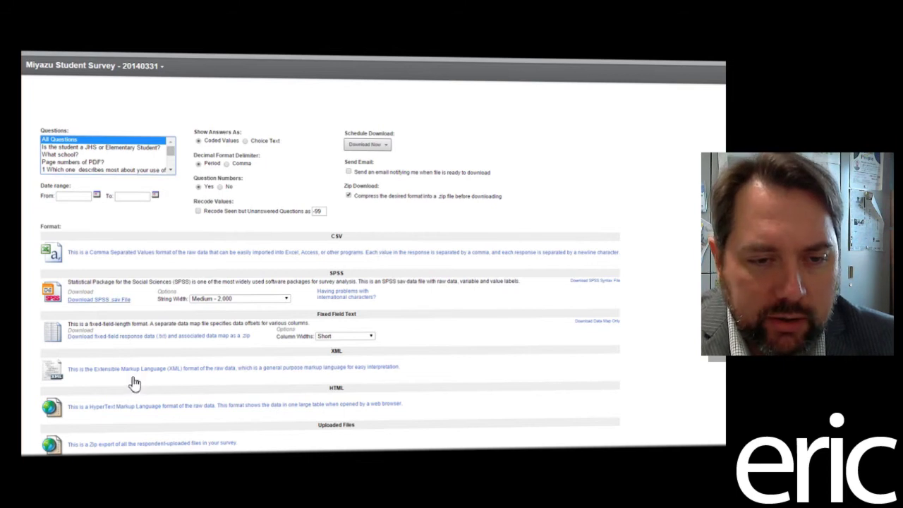
{"action": "left_click", "coordinate": [99, 299]}
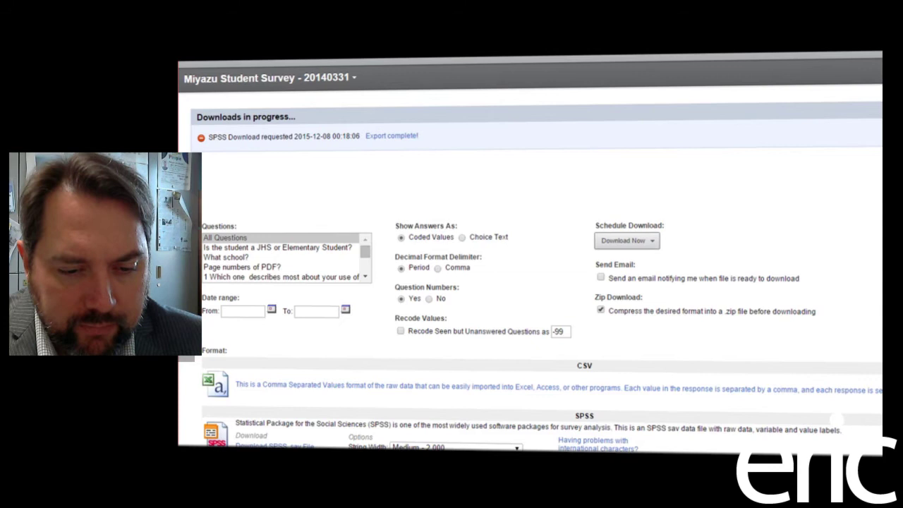
Switch to File Explorer and open the Miyazu_Student_Survey__20140331 folder in Downloads
{"action": "key", "text": "alt+Tab"}
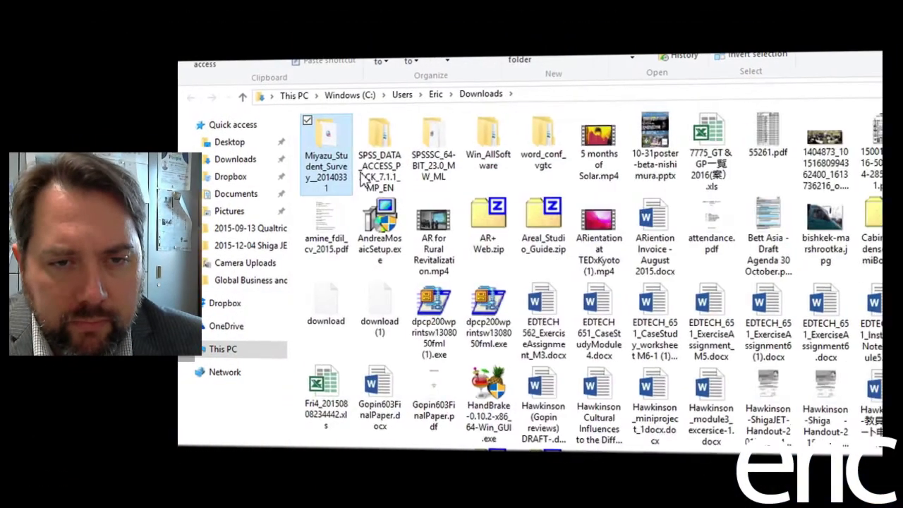
{"action": "double_click", "coordinate": [358, 176]}
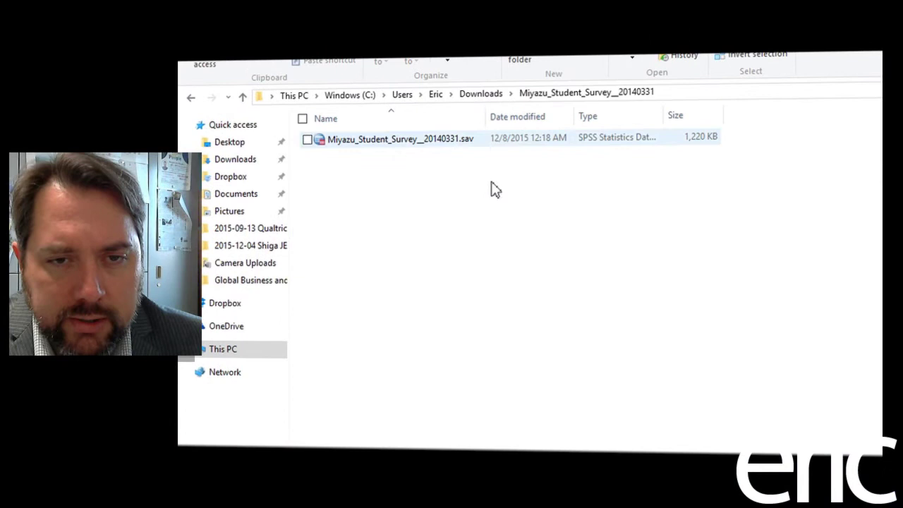
Launch IBM SPSS Statistics and dismiss its welcome dialog to reach the empty data editor
{"action": "key", "text": "super"}
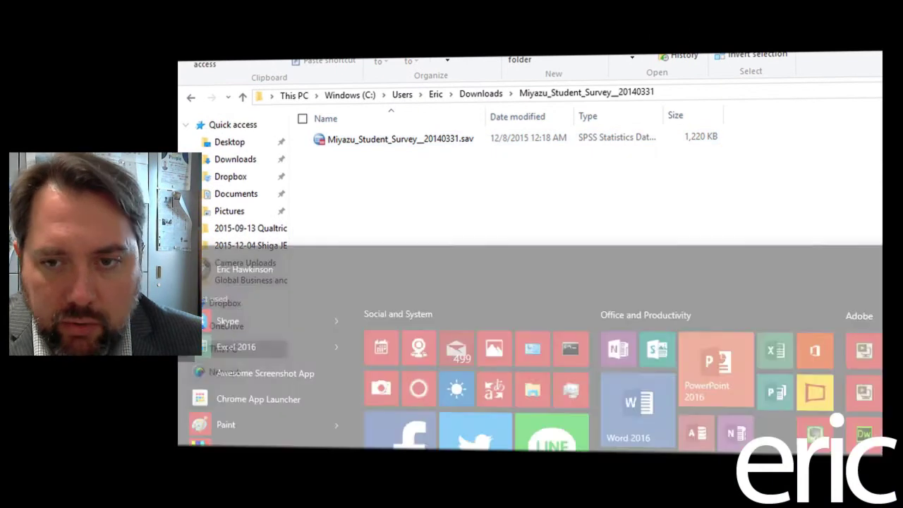
{"action": "key", "text": "super"}
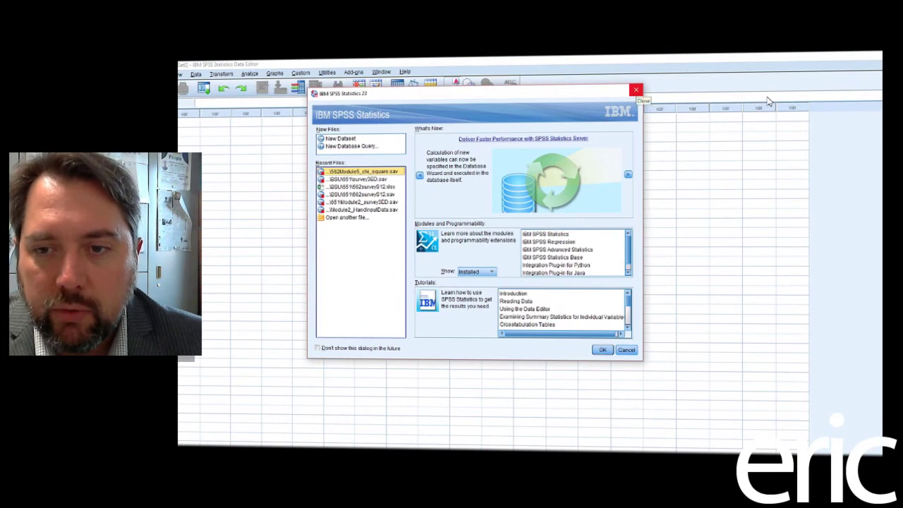
{"action": "left_click", "coordinate": [635, 89]}
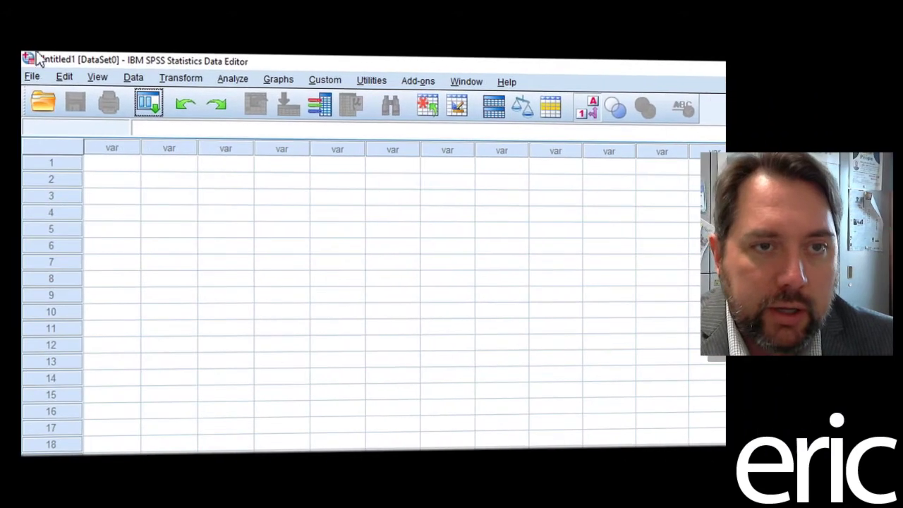
Open the data file Miyazu_Student_Survey__20140331.sav from the Miyazu_Student_Survey__20140331 folder in Downloads
{"action": "left_click", "coordinate": [34, 78]}
{"action": "mouse_move", "coordinate": [54, 113]}
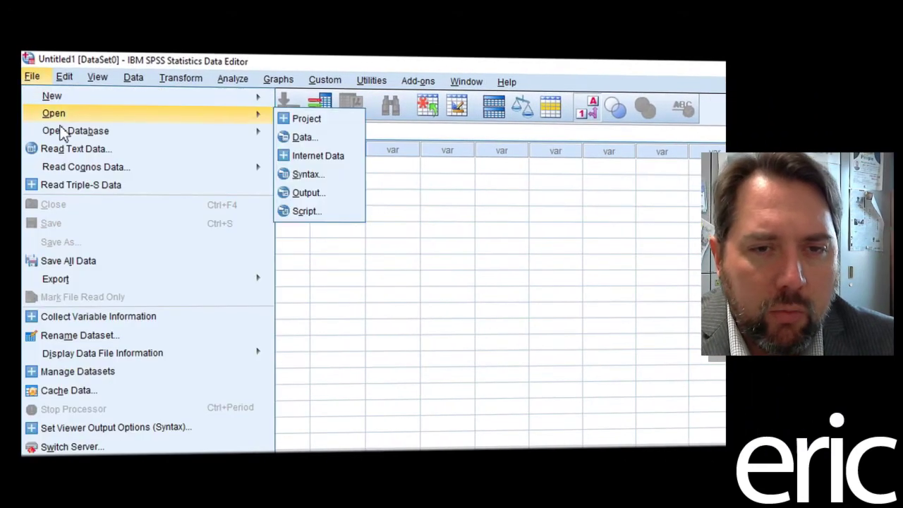
{"action": "left_click", "coordinate": [306, 137]}
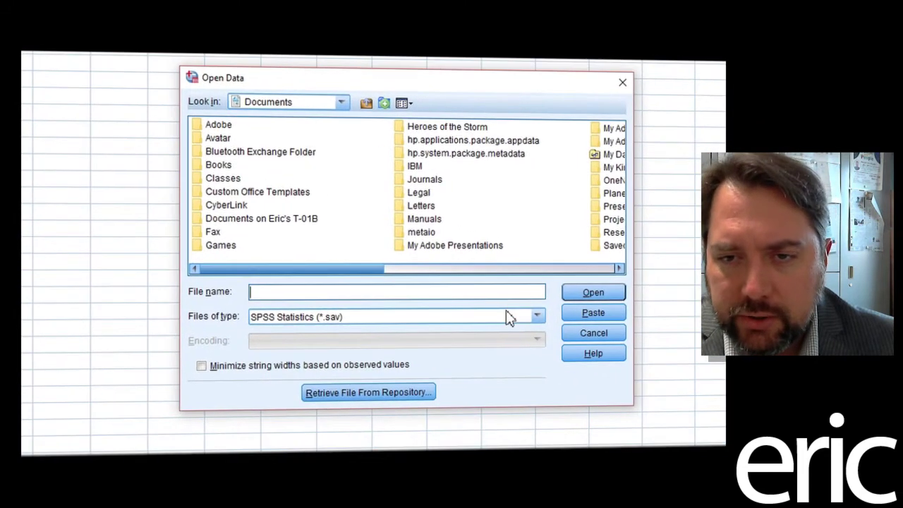
{"action": "left_click", "coordinate": [341, 101]}
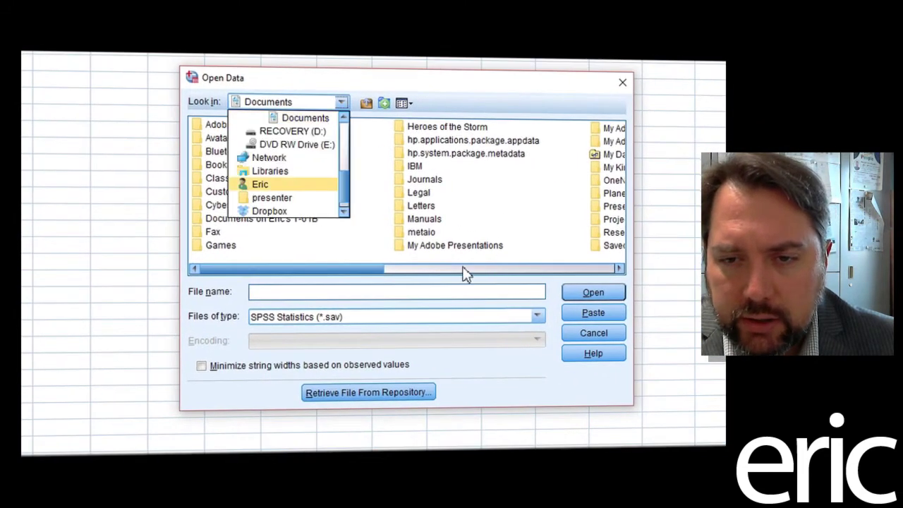
{"action": "left_click", "coordinate": [261, 184]}
{"action": "left_click", "coordinate": [228, 204]}
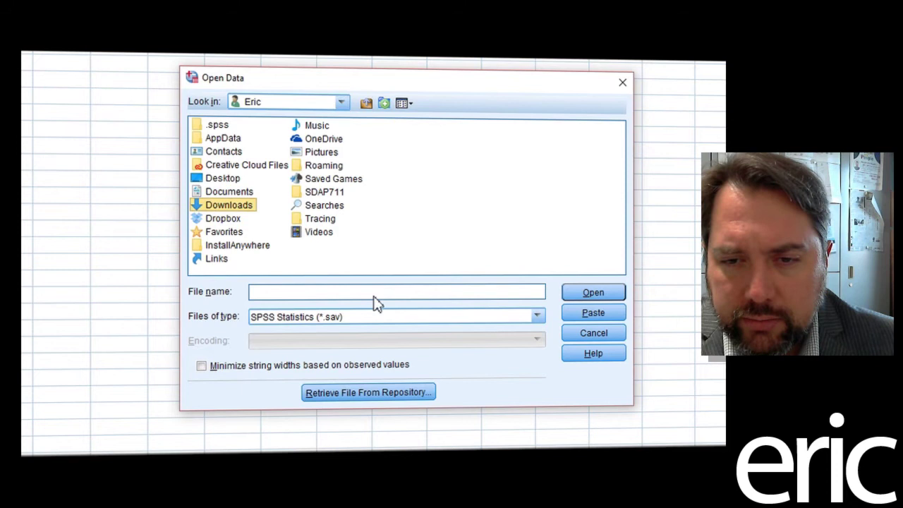
{"action": "key", "text": "Return"}
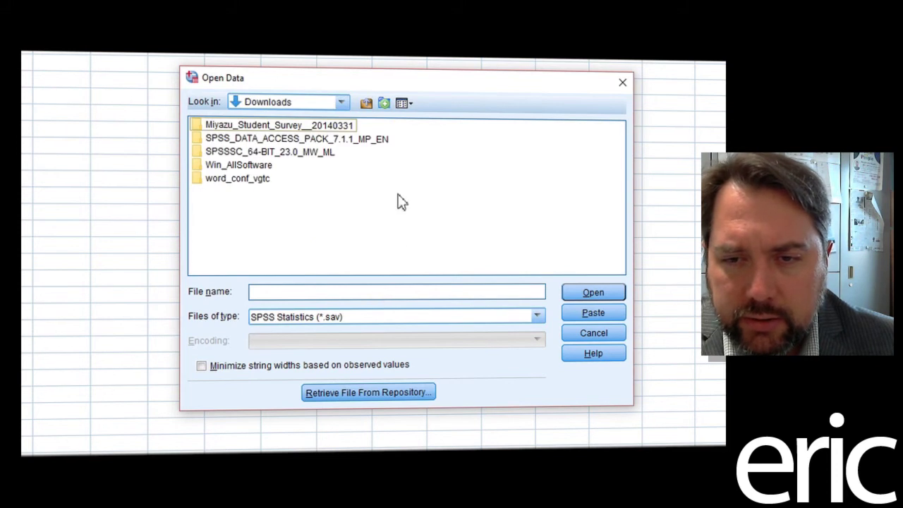
{"action": "key", "text": "Return"}
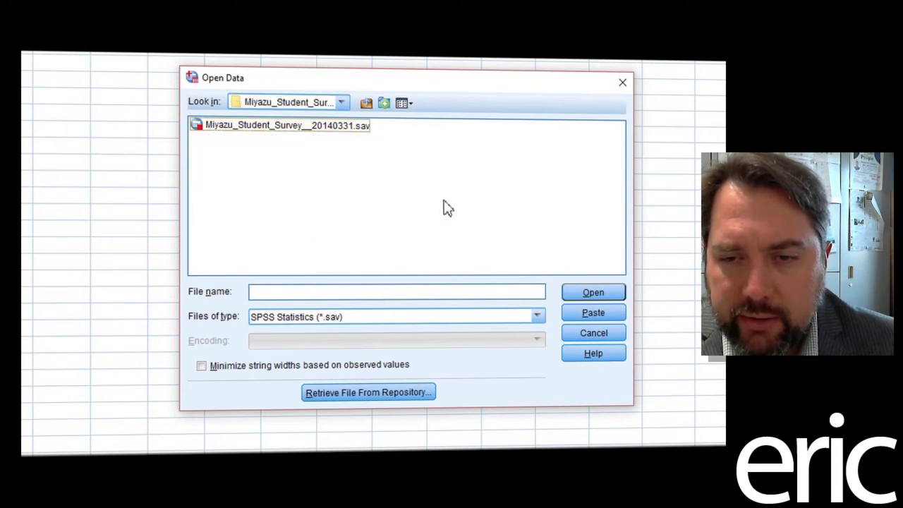
{"action": "key", "text": "Down"}
{"action": "key", "text": "Return"}
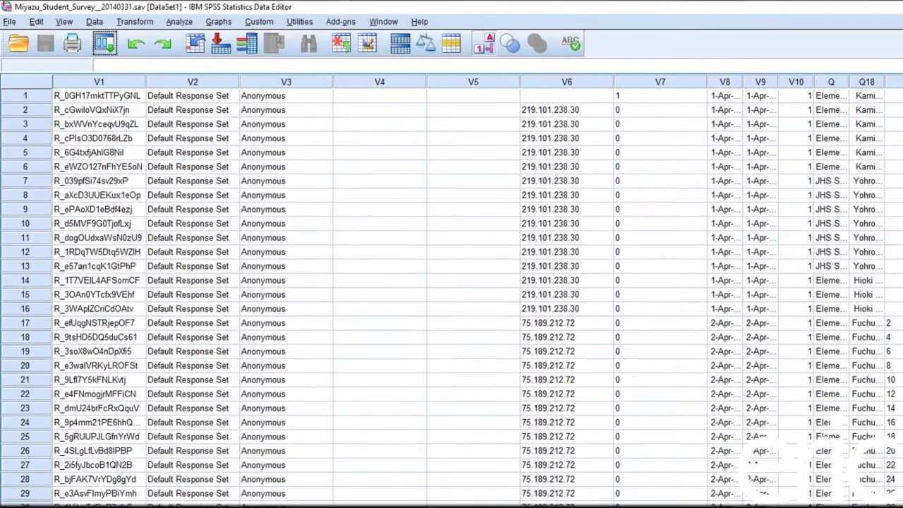
Switch to Variable View and widen the Label column enough to read the survey question texts
{"action": "key", "text": "ctrl+t"}
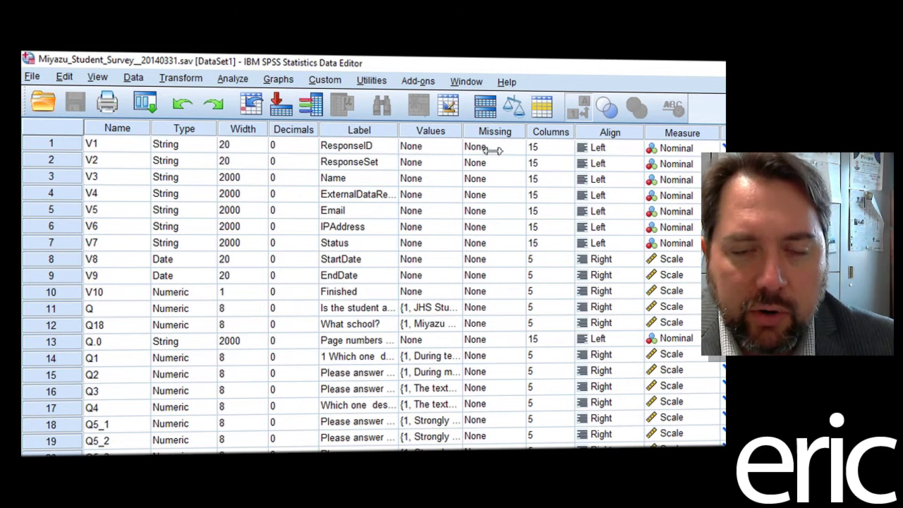
{"action": "left_click_drag", "start_coordinate": [492, 150], "coordinate": [900, 150]}
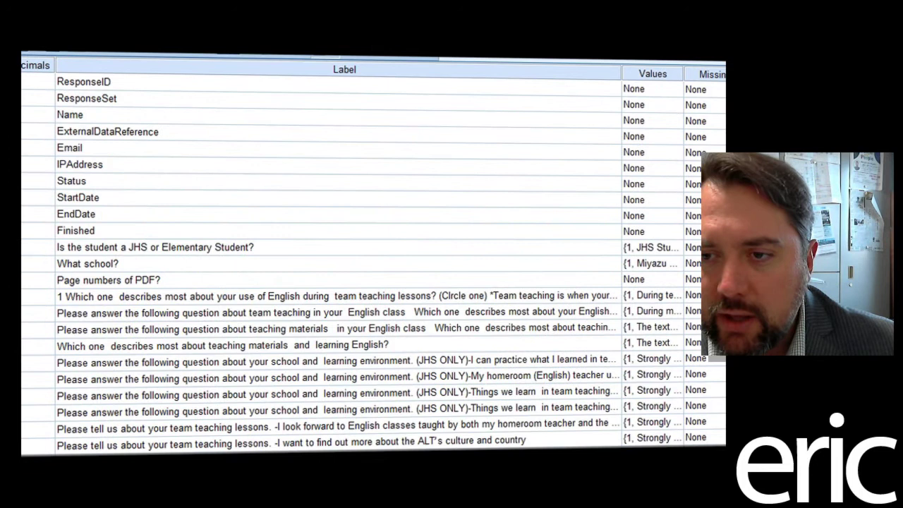
Examine the variables' value labels and measurement levels, widening the Values column temporarily and restoring its narrow width
{"action": "left_click_drag", "start_coordinate": [683, 73], "coordinate": [868, 73]}
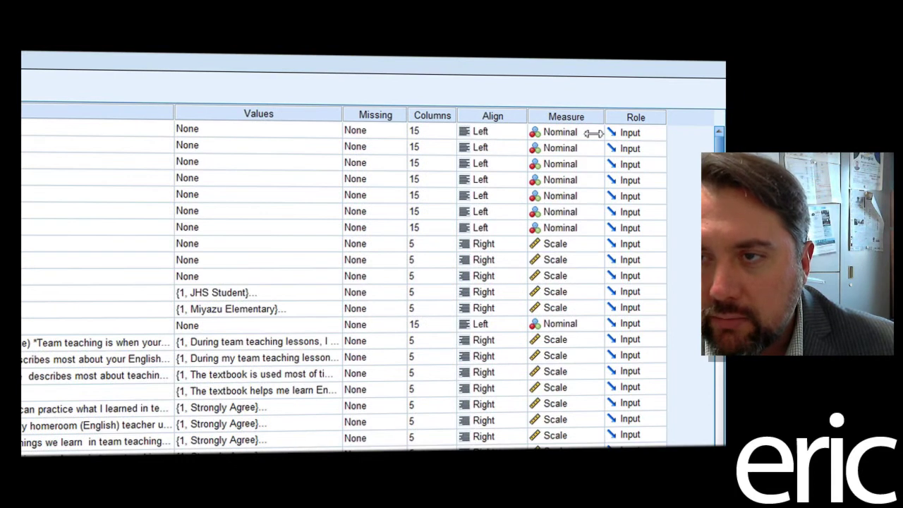
{"action": "left_click_drag", "start_coordinate": [593, 134], "coordinate": [471, 137]}
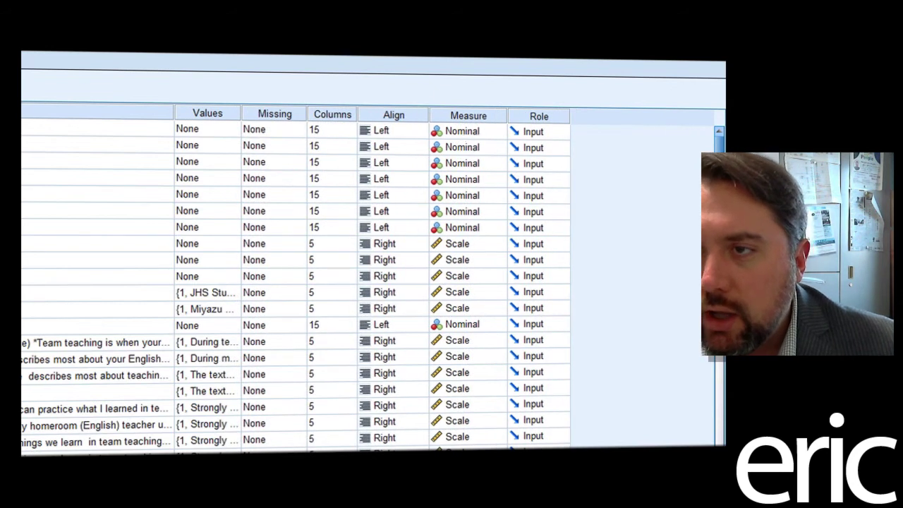
{"action": "scroll", "coordinate": [21, 395], "scroll_direction": "down", "scroll_amount": 10}
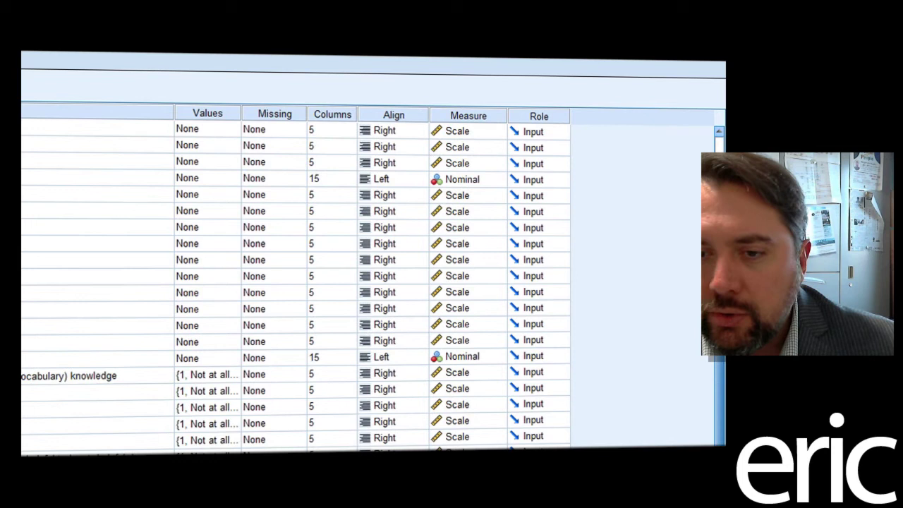
{"action": "scroll", "coordinate": [367, 282], "scroll_direction": "down", "scroll_amount": 5}
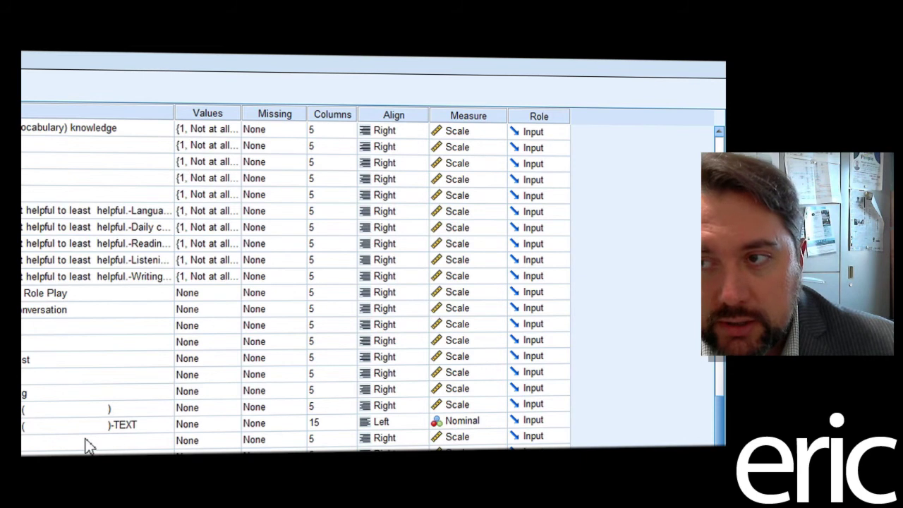
{"action": "scroll", "coordinate": [367, 282], "scroll_direction": "up", "scroll_amount": 10}
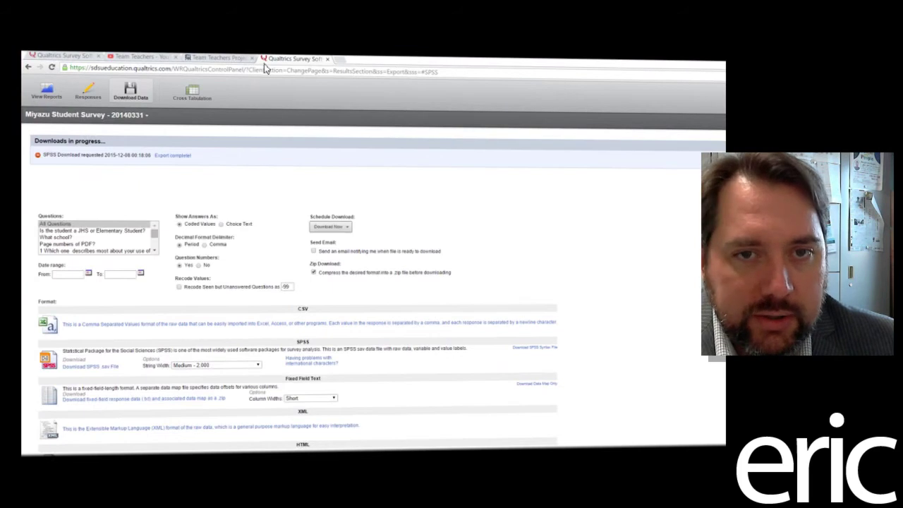
Switch to the Qualtrics browser window and revisit the Miyazu Student Survey - 20140331 for comparison with the exported data
{"action": "left_click", "coordinate": [69, 56]}
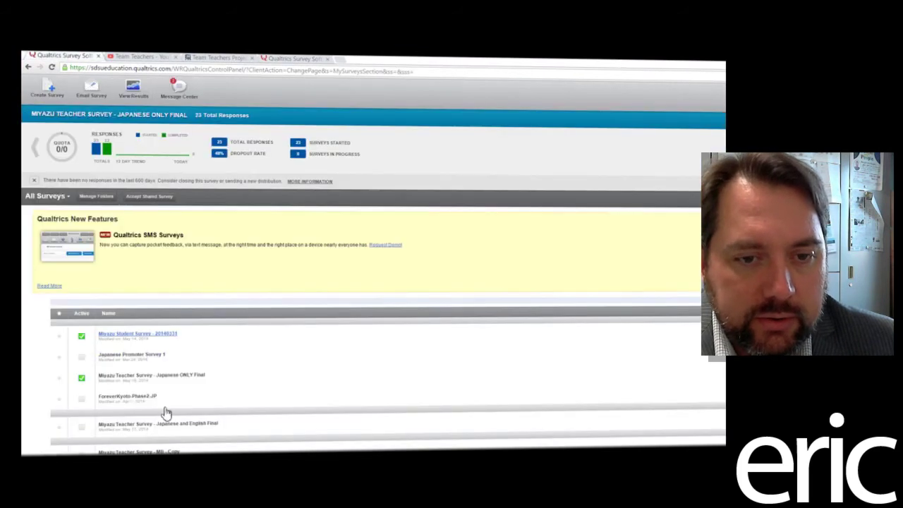
{"action": "left_click", "coordinate": [293, 59]}
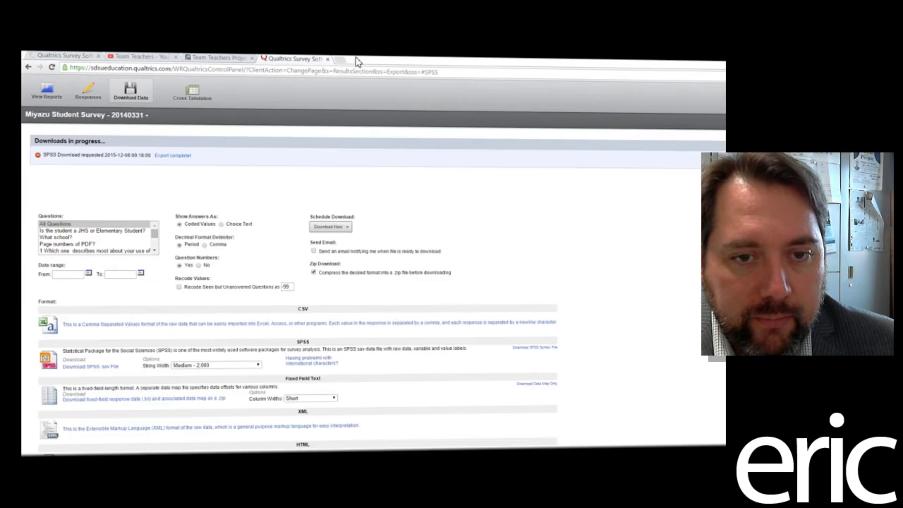
{"action": "left_click", "coordinate": [76, 56]}
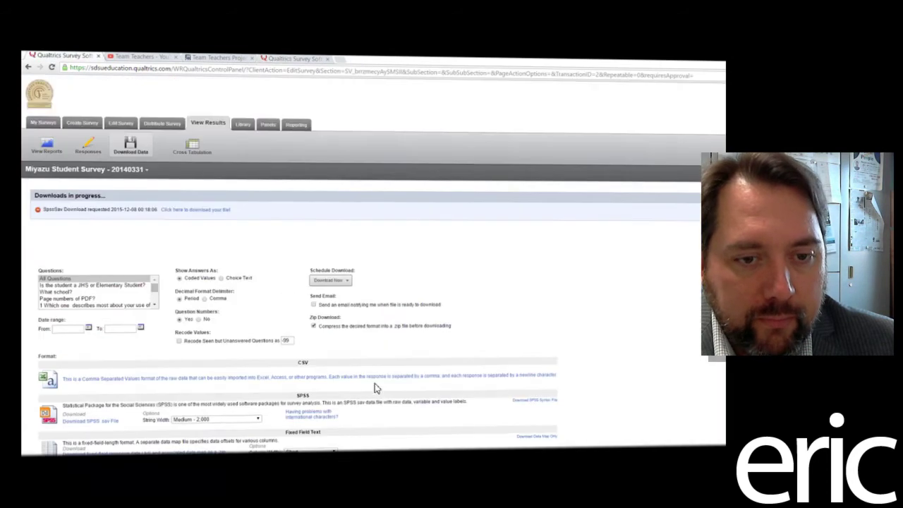
{"action": "left_click", "coordinate": [49, 142]}
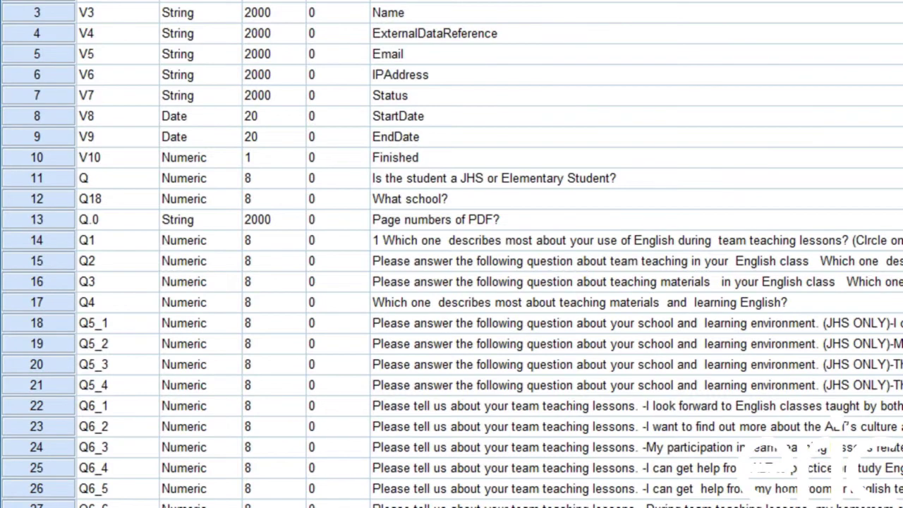
In SPSS Data View, widen the Q column to fit the student-type labels and look through the cases
{"action": "scroll", "coordinate": [675, 317], "scroll_direction": "up", "scroll_amount": 2}
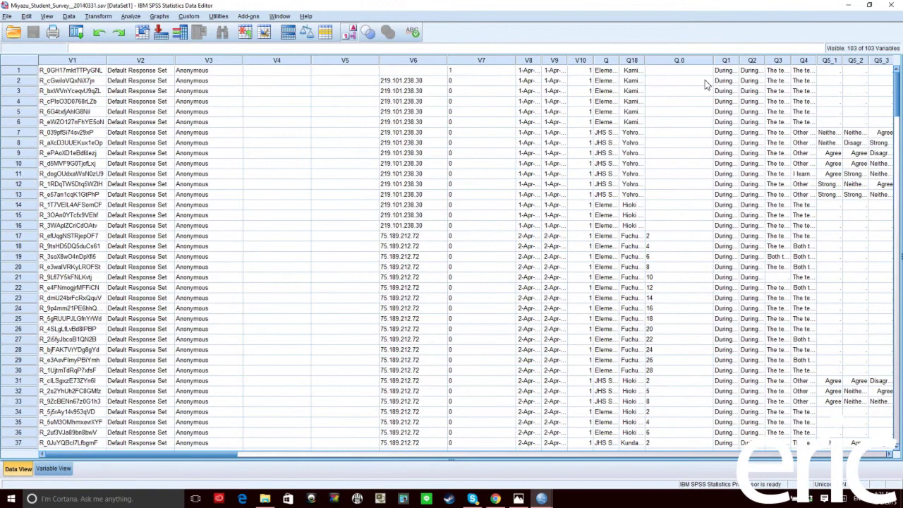
{"action": "left_click", "coordinate": [481, 60]}
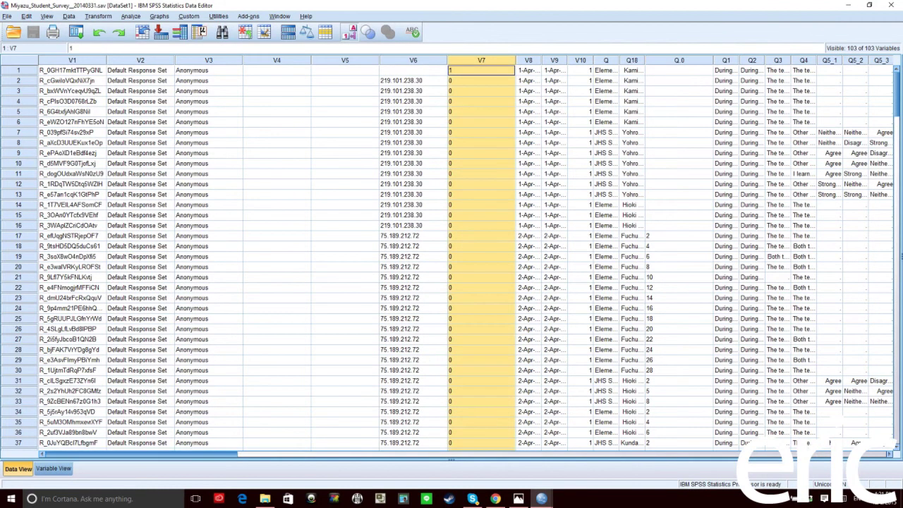
{"action": "left_click_drag", "start_coordinate": [141, 454], "coordinate": [207, 454]}
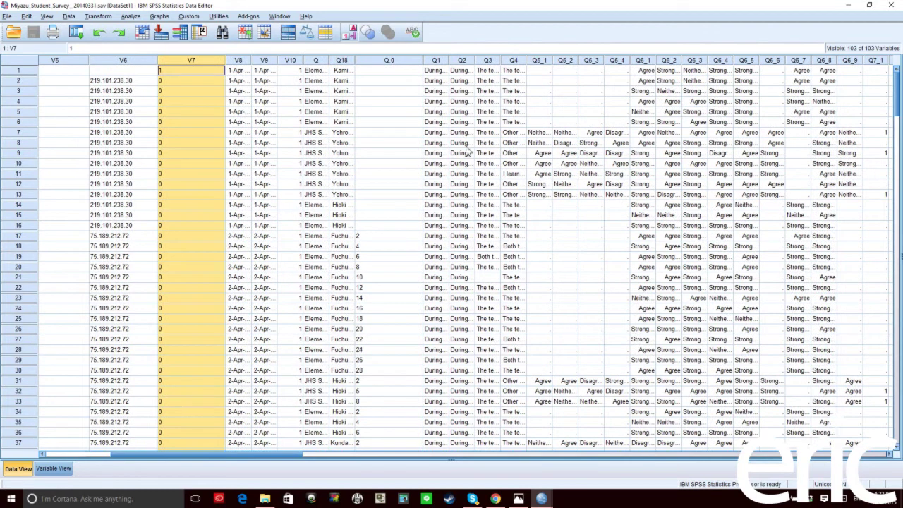
{"action": "left_click_drag", "start_coordinate": [330, 60], "coordinate": [387, 60]}
{"action": "left_click", "coordinate": [375, 70]}
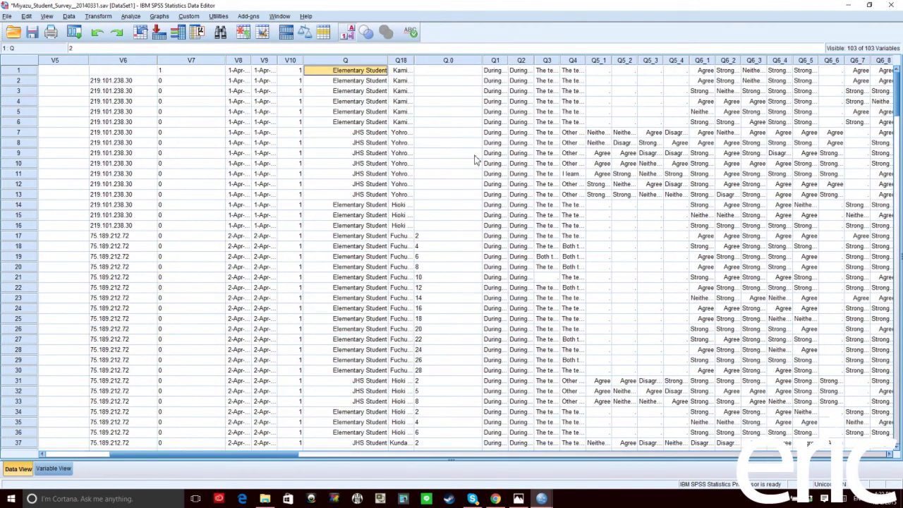
{"action": "scroll", "coordinate": [464, 265], "scroll_direction": "down", "scroll_amount": 17}
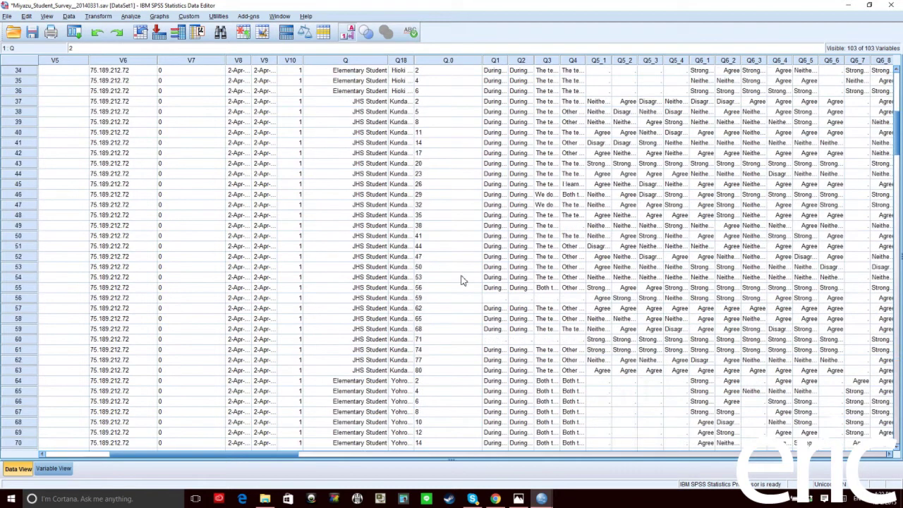
{"action": "scroll", "coordinate": [462, 280], "scroll_direction": "down", "scroll_amount": 20}
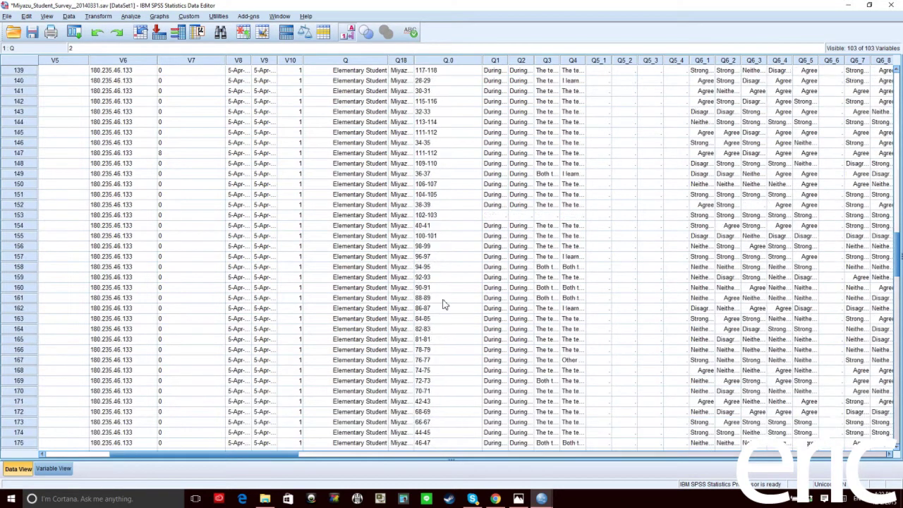
{"action": "scroll", "coordinate": [444, 305], "scroll_direction": "down", "scroll_amount": 8}
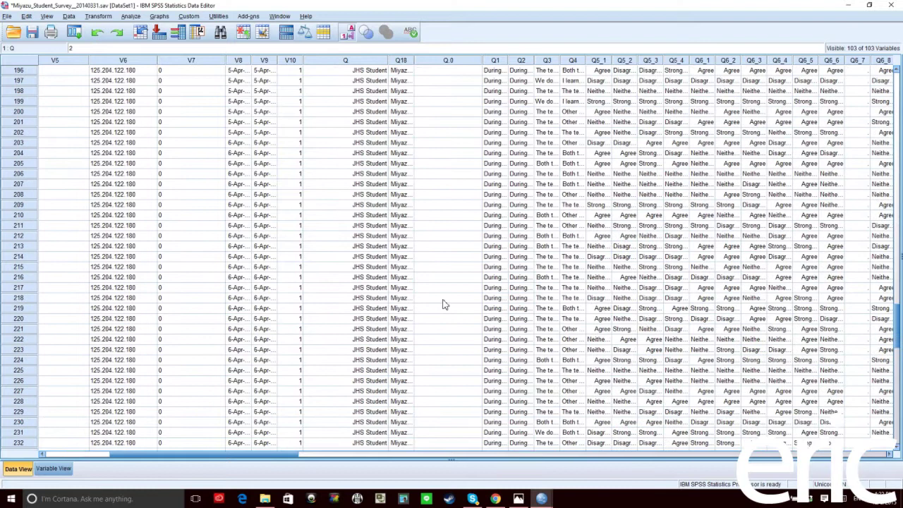
{"action": "scroll", "coordinate": [444, 305], "scroll_direction": "up", "scroll_amount": 20}
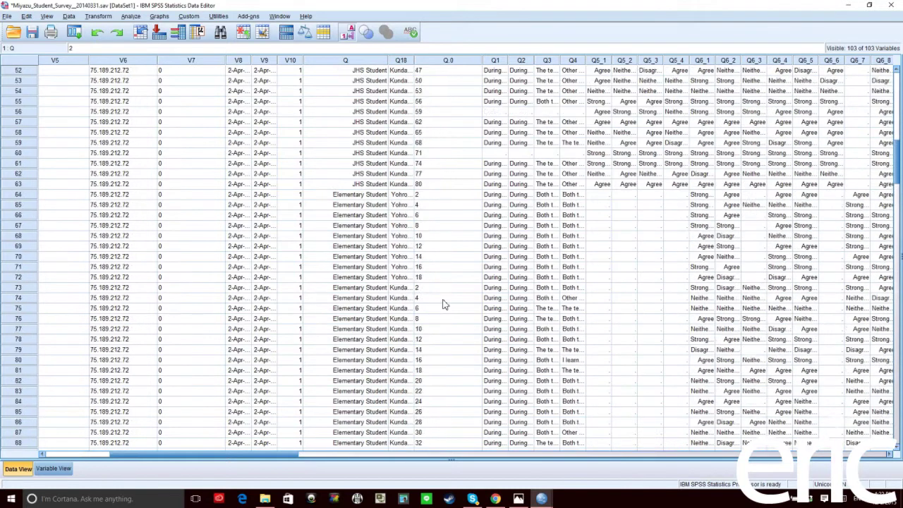
{"action": "scroll", "coordinate": [445, 304], "scroll_direction": "up", "scroll_amount": 8}
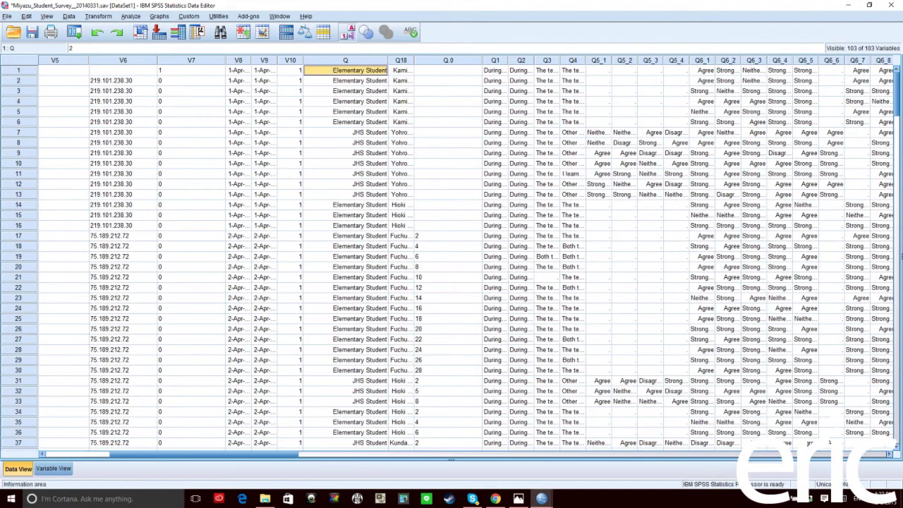
Switch to the Qualtrics survey editor and read through the student survey's questions, including Q5's display condition and rating matrix
{"action": "left_click", "coordinate": [541, 499]}
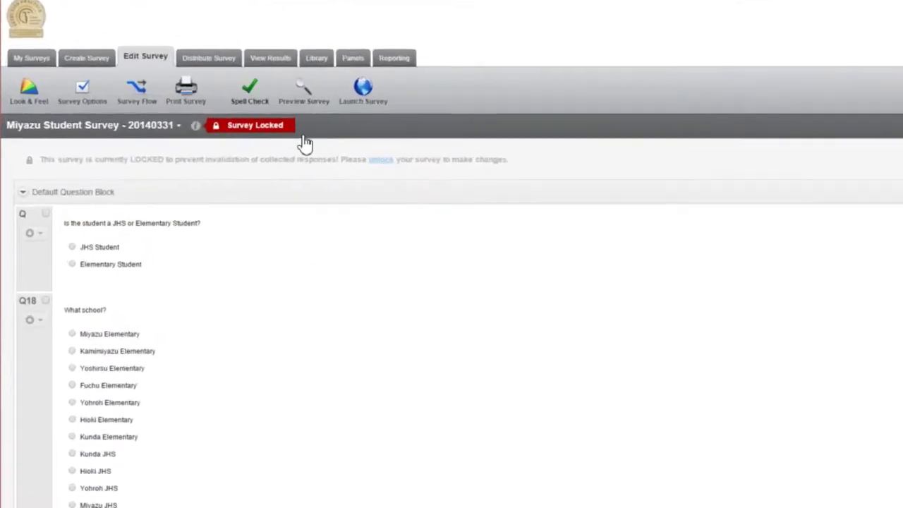
{"action": "scroll", "coordinate": [635, 374], "scroll_direction": "down", "scroll_amount": 15}
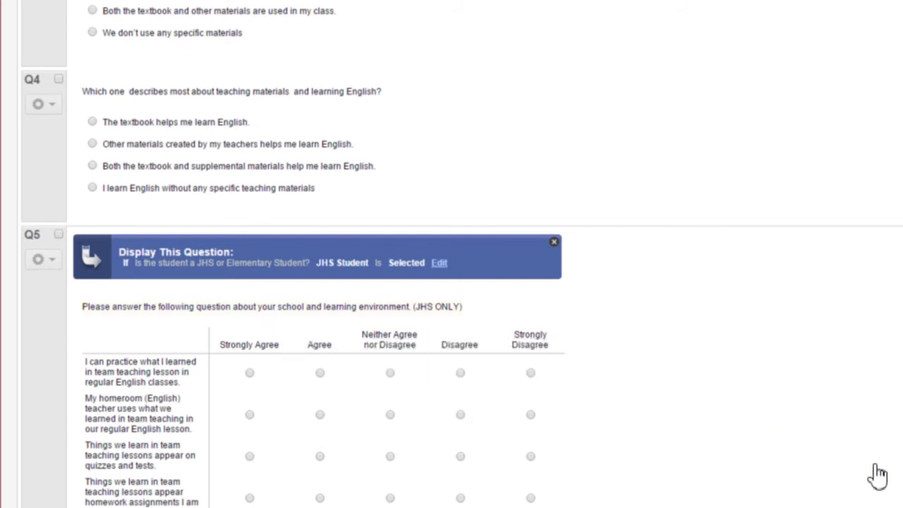
{"action": "scroll", "coordinate": [878, 465], "scroll_direction": "down", "scroll_amount": 3}
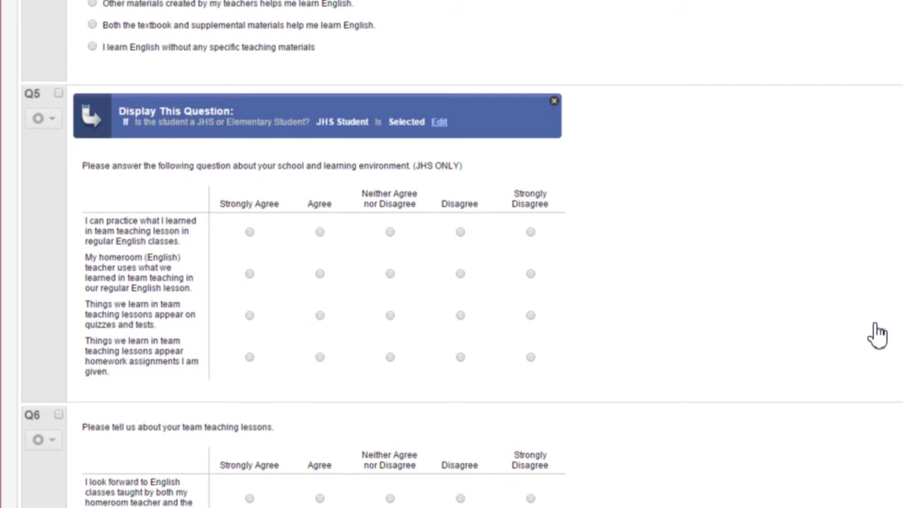
{"action": "scroll", "coordinate": [878, 335], "scroll_direction": "up", "scroll_amount": 20}
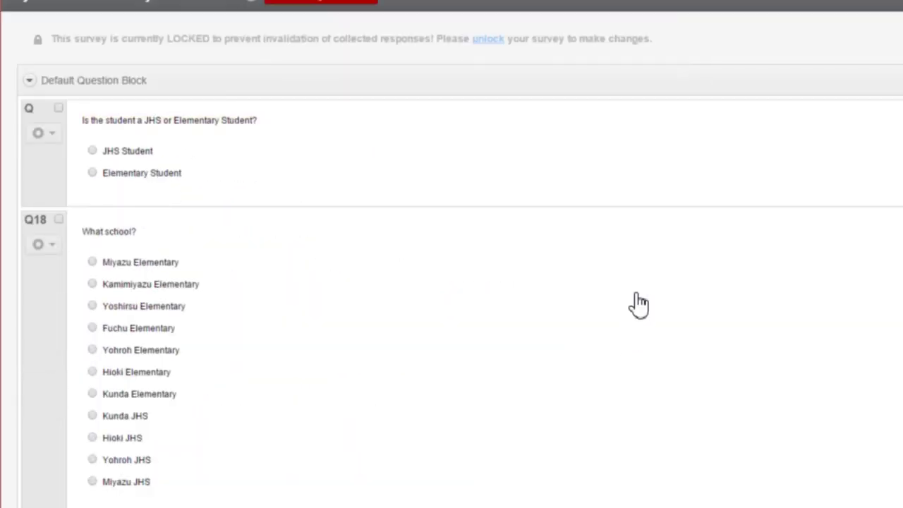
{"action": "scroll", "coordinate": [663, 307], "scroll_direction": "down", "scroll_amount": 8}
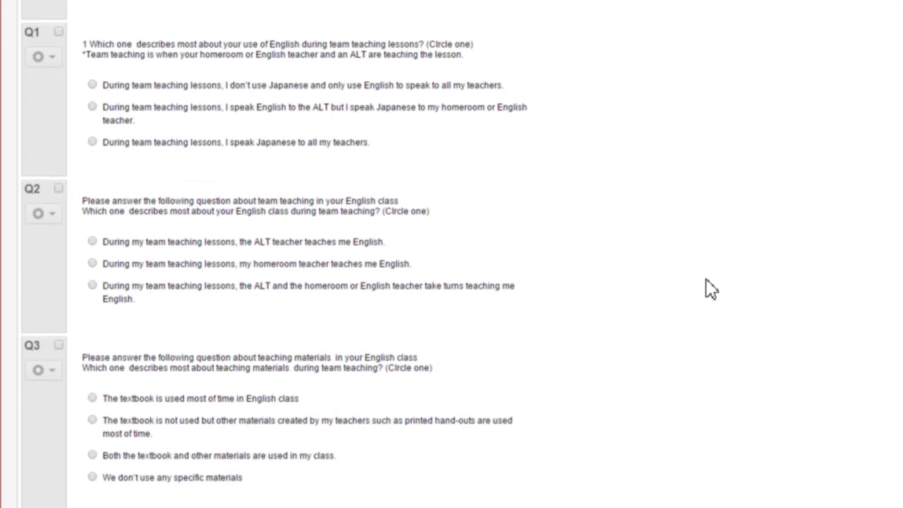
{"action": "scroll", "coordinate": [818, 317], "scroll_direction": "down", "scroll_amount": 9}
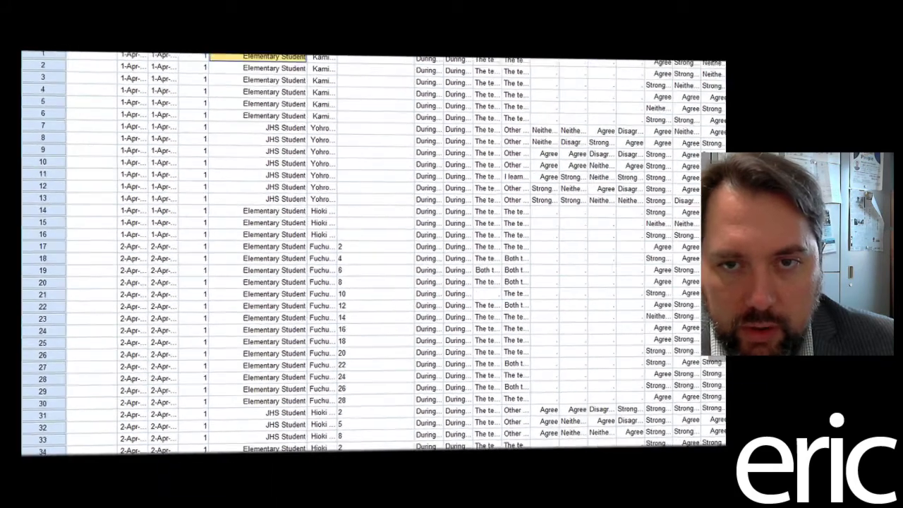
Return to the SPSS Data View and widen the Q5_1 column to fit its full answer labels
{"action": "scroll", "coordinate": [392, 294], "scroll_direction": "right", "scroll_amount": 4}
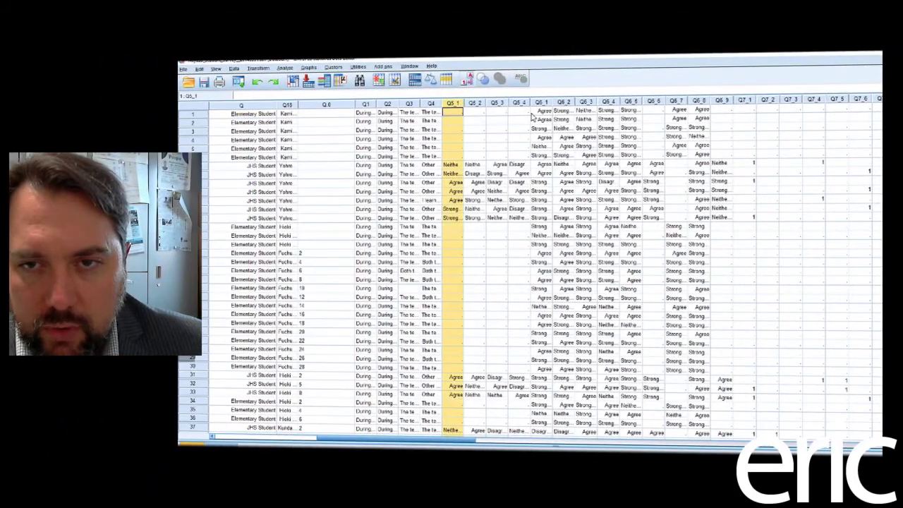
{"action": "left_click_drag", "start_coordinate": [538, 115], "coordinate": [601, 117]}
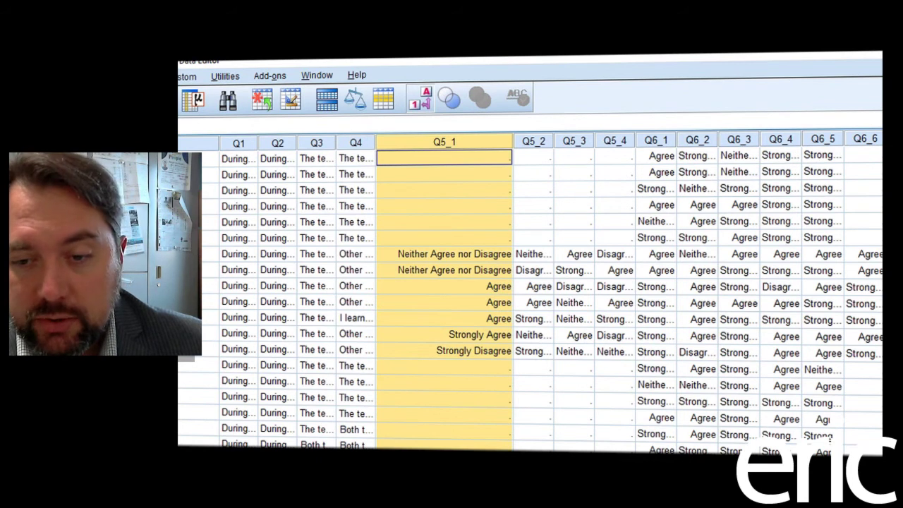
Look through the Q5_1 answers and the neighbouring rating columns across the cases in Data View
{"action": "scroll", "coordinate": [529, 297], "scroll_direction": "down", "scroll_amount": 5}
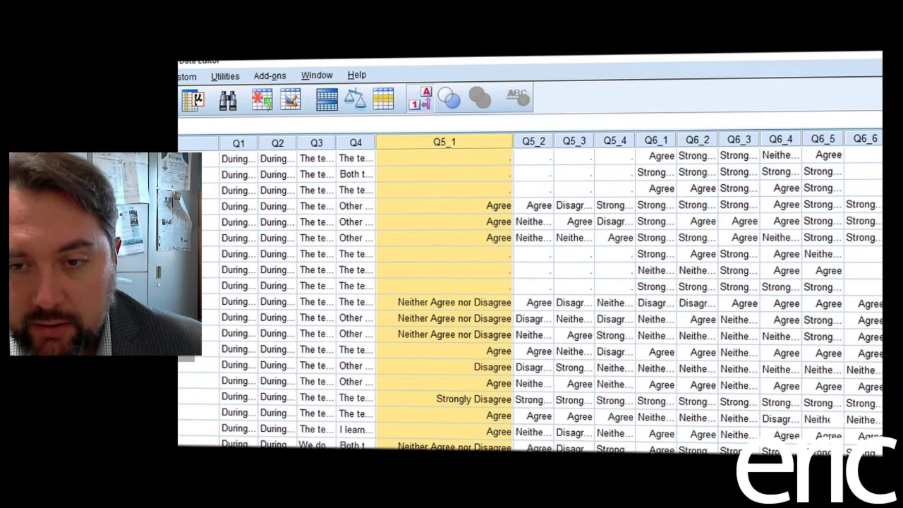
{"action": "scroll", "coordinate": [529, 296], "scroll_direction": "up", "scroll_amount": 6}
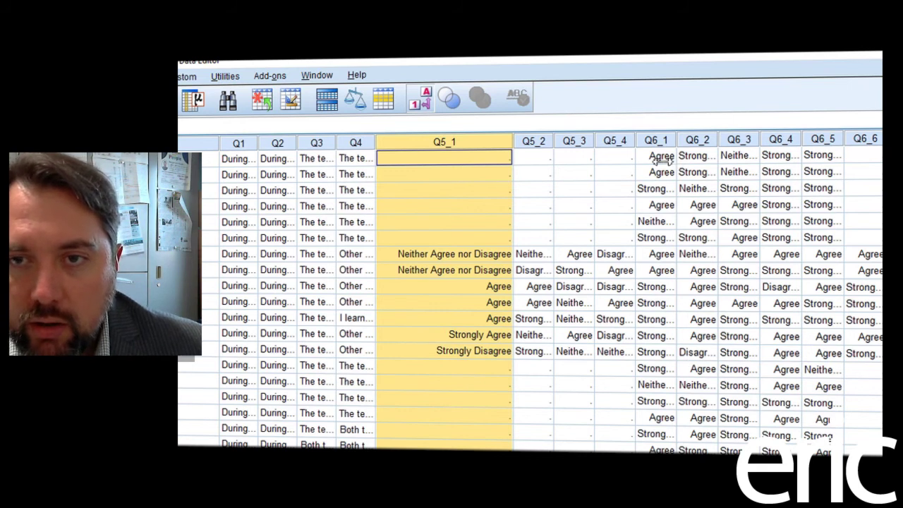
{"action": "left_click_drag", "start_coordinate": [662, 161], "coordinate": [616, 158]}
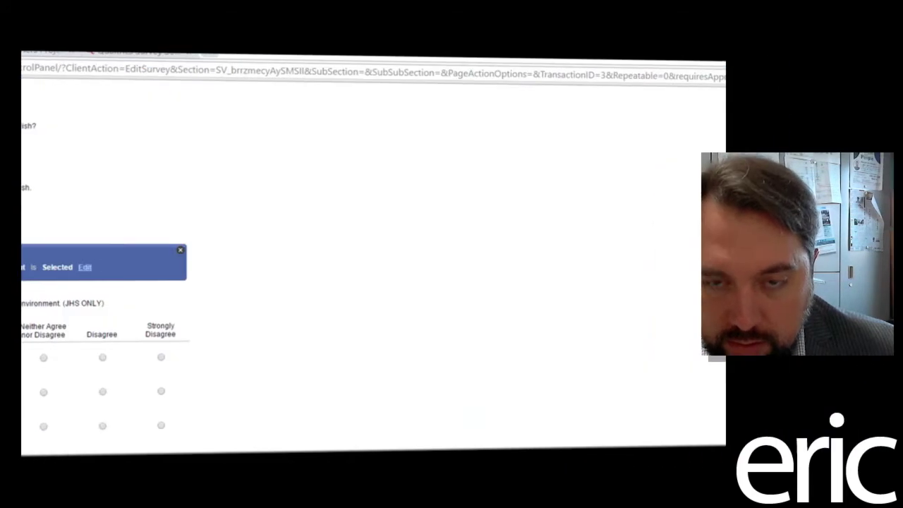
Switch to the Qualtrics survey editor and read through the remaining questions, including the importance matrices and the choose-the-top-3 activity questions
{"action": "left_click", "coordinate": [223, 57]}
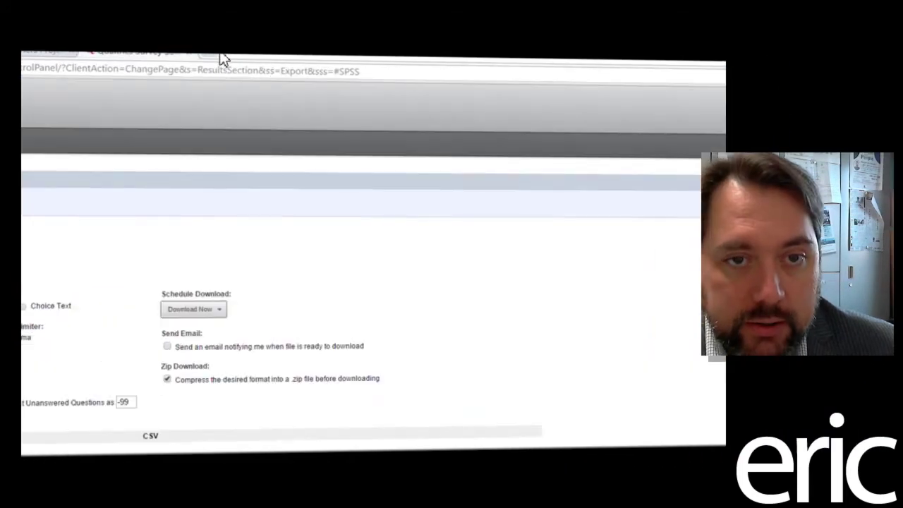
{"action": "key", "text": "ctrl+shift+Tab"}
{"action": "scroll", "coordinate": [373, 268], "scroll_direction": "down", "scroll_amount": 12}
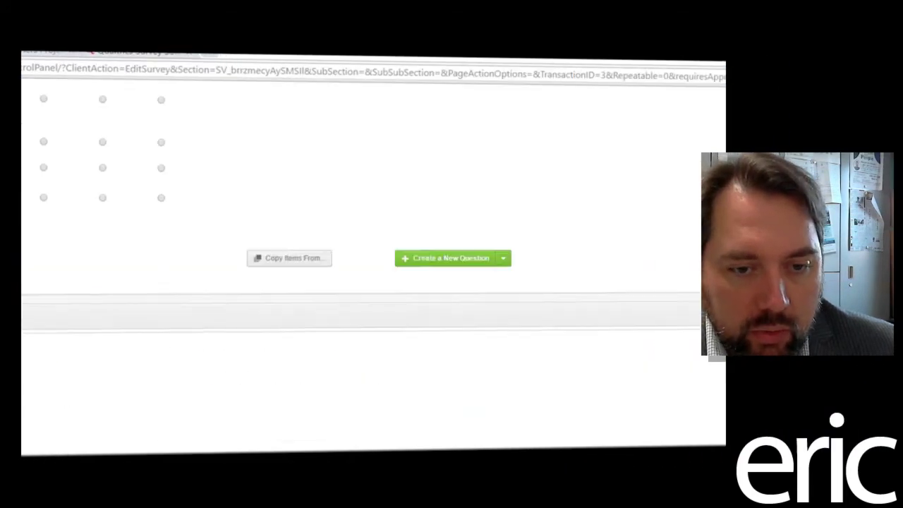
{"action": "scroll", "coordinate": [373, 268], "scroll_direction": "down", "scroll_amount": 7}
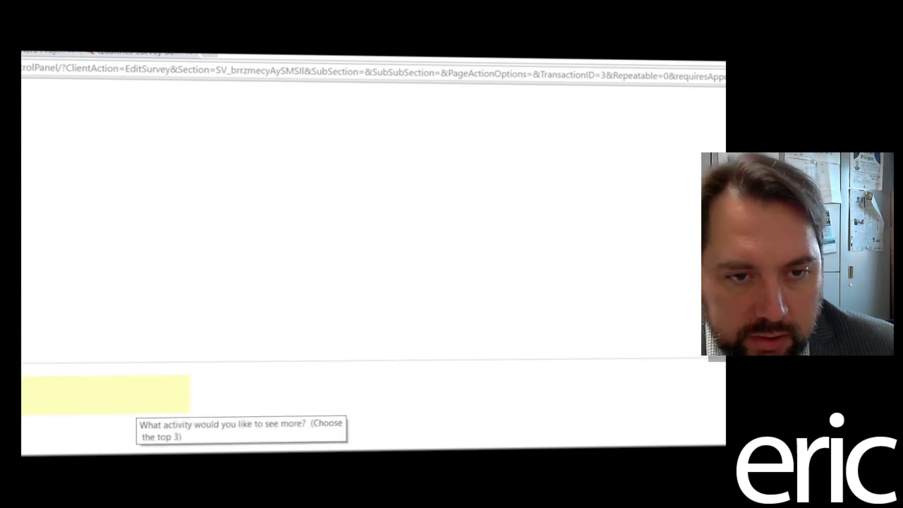
{"action": "scroll", "coordinate": [141, 402], "scroll_direction": "down", "scroll_amount": 3}
{"action": "scroll", "coordinate": [374, 268], "scroll_direction": "up", "scroll_amount": 6}
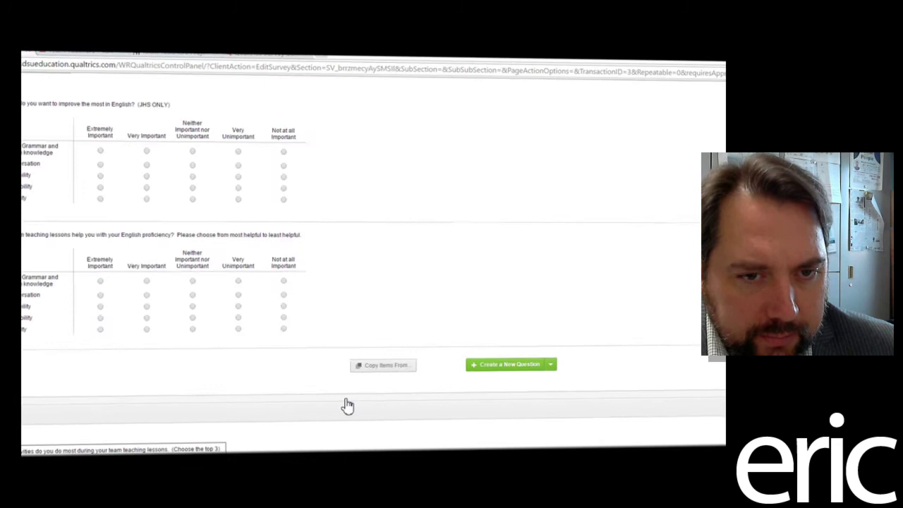
{"action": "scroll", "coordinate": [385, 369], "scroll_direction": "down", "scroll_amount": 2}
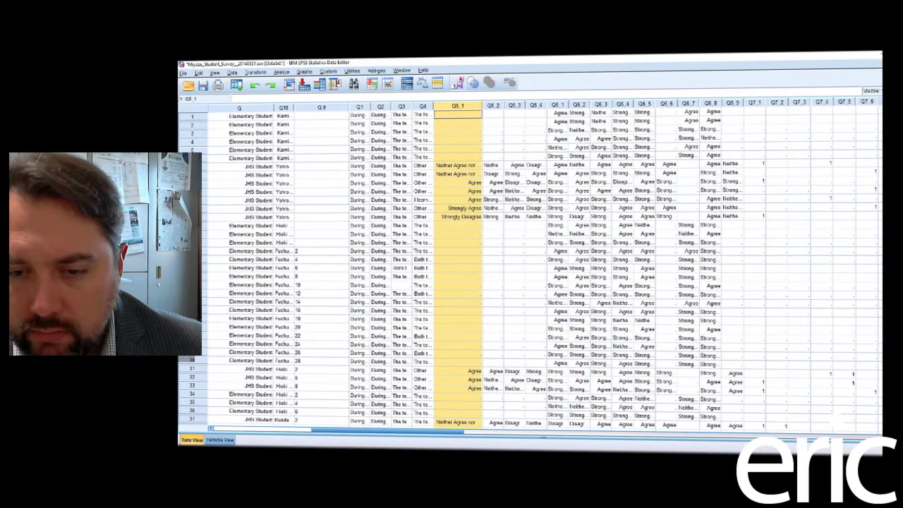
In SPSS Data View, widen the Q7_1 column to about 12 characters and check its cells for cases 7 to 9
{"action": "left_click_drag", "start_coordinate": [387, 431], "coordinate": [459, 430]}
{"action": "left_click_drag", "start_coordinate": [486, 120], "coordinate": [517, 121]}
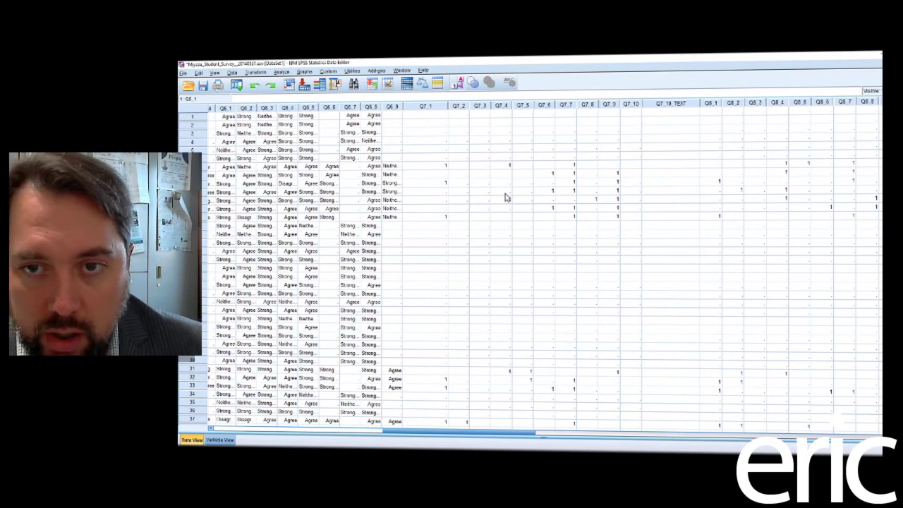
{"action": "left_click", "coordinate": [425, 165]}
{"action": "key", "text": "Down"}
{"action": "key", "text": "Down"}
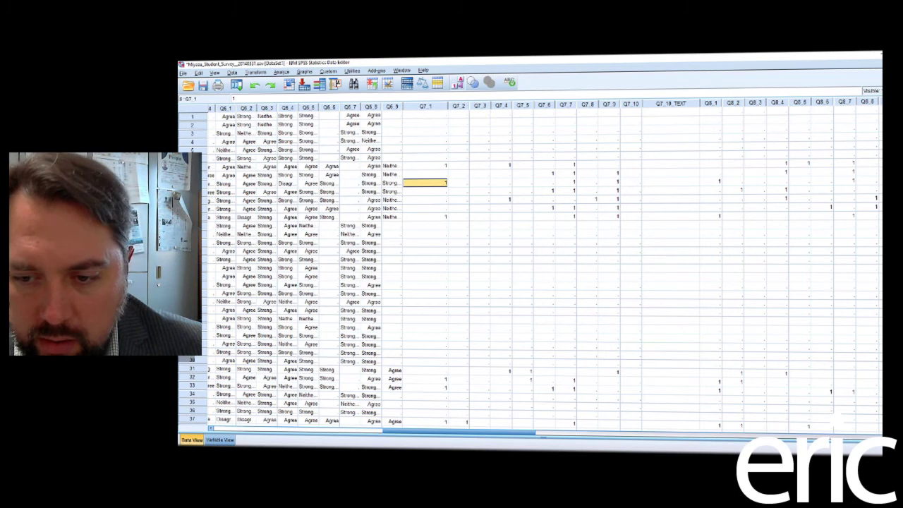
Examine the columns from the Q7 items through the location variables, then go back and select the Q7A_1 column
{"action": "mouse_move", "coordinate": [619, 452]}
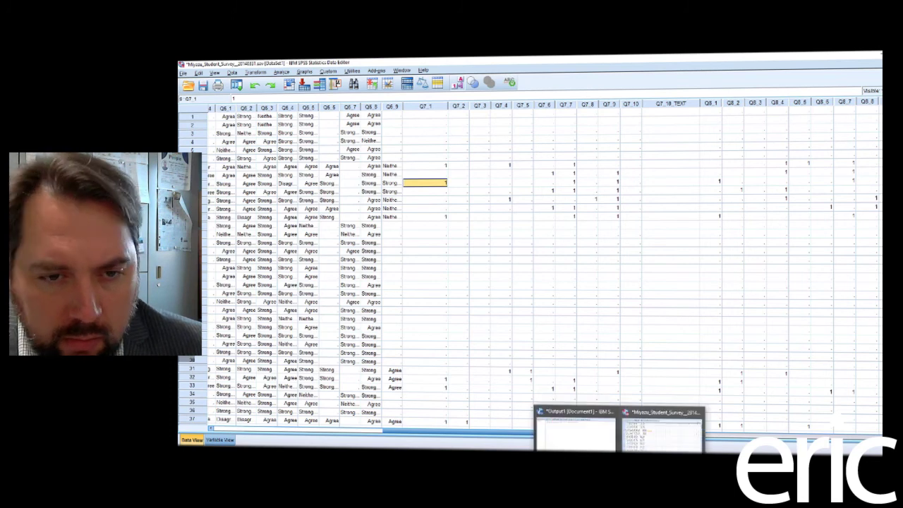
{"action": "left_click_drag", "start_coordinate": [527, 431], "coordinate": [543, 432]}
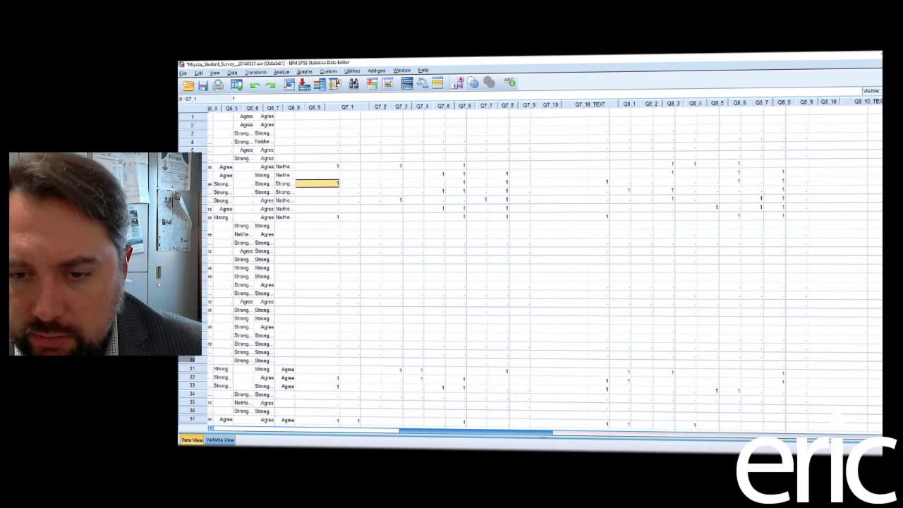
{"action": "scroll", "coordinate": [529, 268], "scroll_direction": "right", "scroll_amount": 8}
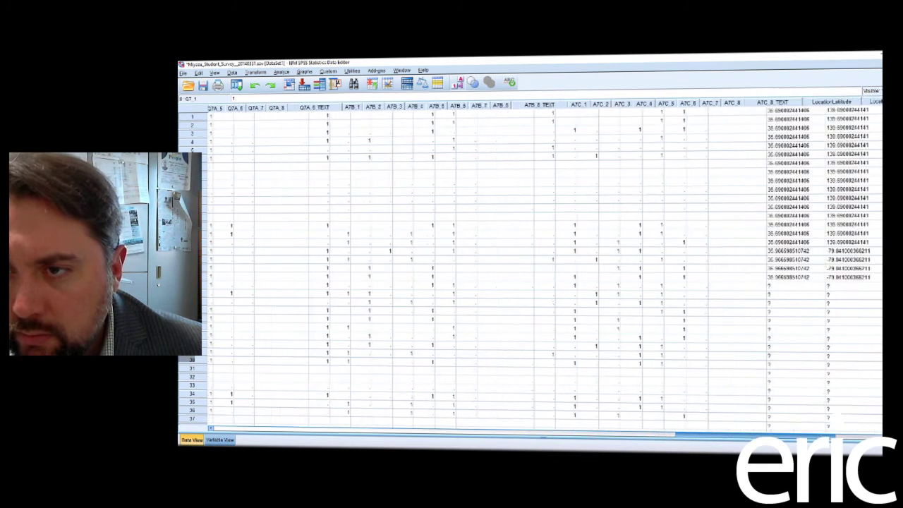
{"action": "scroll", "coordinate": [529, 268], "scroll_direction": "right", "scroll_amount": 4}
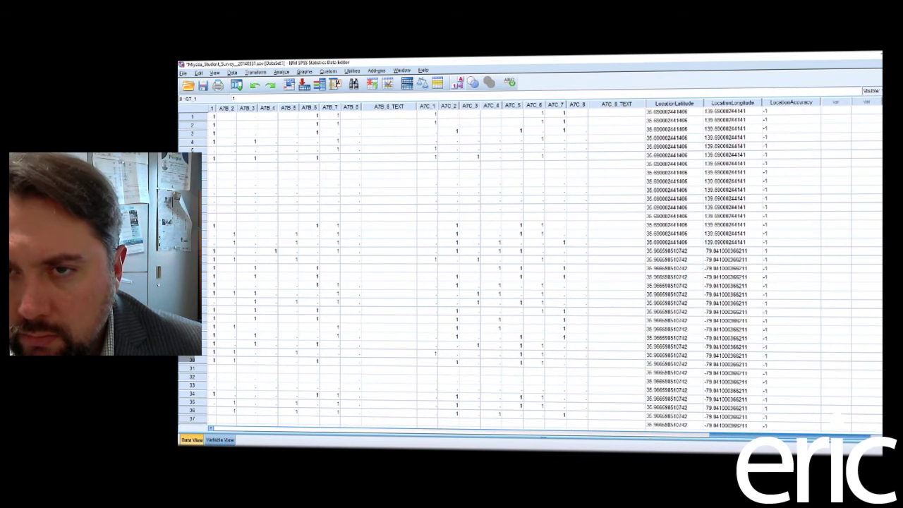
{"action": "scroll", "coordinate": [529, 268], "scroll_direction": "right", "scroll_amount": 3}
{"action": "scroll", "coordinate": [529, 268], "scroll_direction": "left", "scroll_amount": 6}
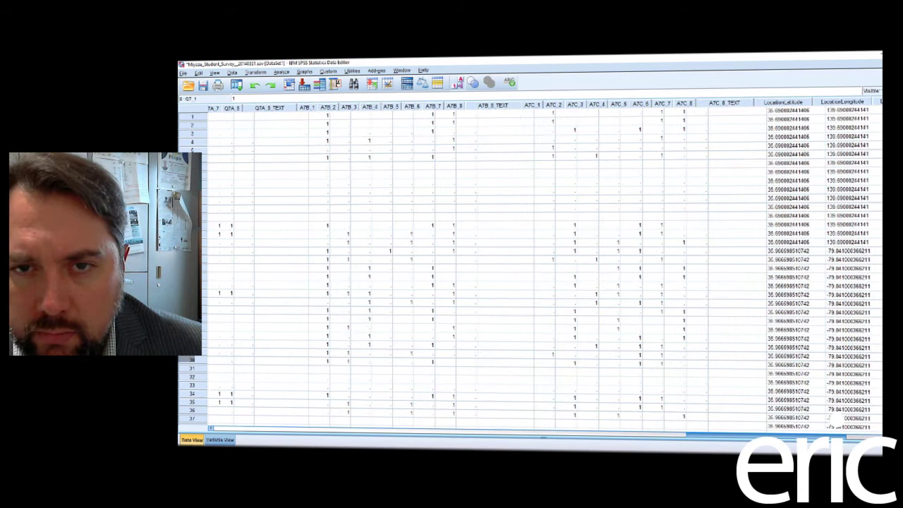
{"action": "scroll", "coordinate": [529, 268], "scroll_direction": "left", "scroll_amount": 5}
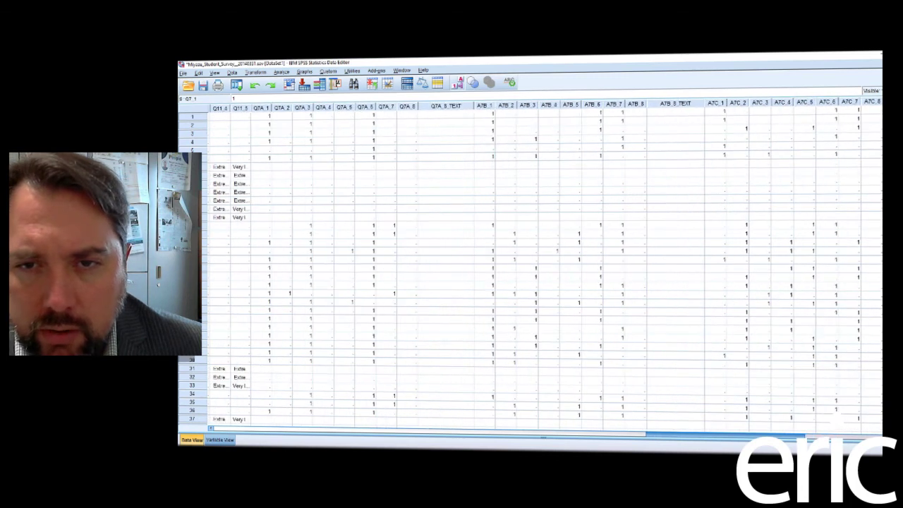
{"action": "scroll", "coordinate": [529, 268], "scroll_direction": "left", "scroll_amount": 5}
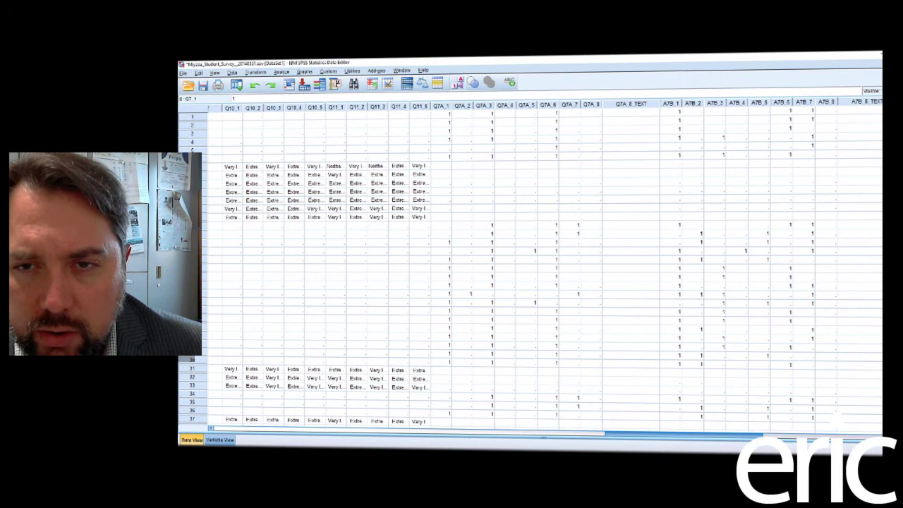
{"action": "scroll", "coordinate": [529, 268], "scroll_direction": "left", "scroll_amount": 3}
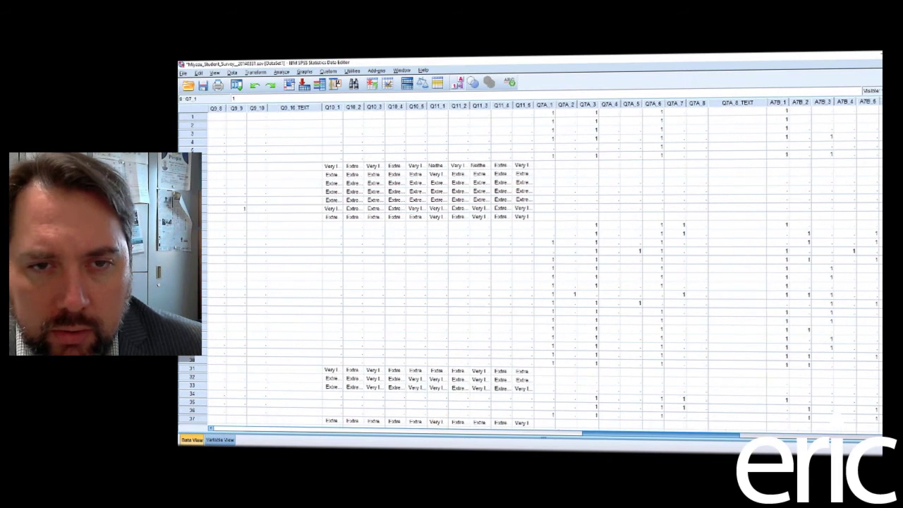
{"action": "scroll", "coordinate": [529, 268], "scroll_direction": "right", "scroll_amount": 1}
{"action": "left_click", "coordinate": [532, 104]}
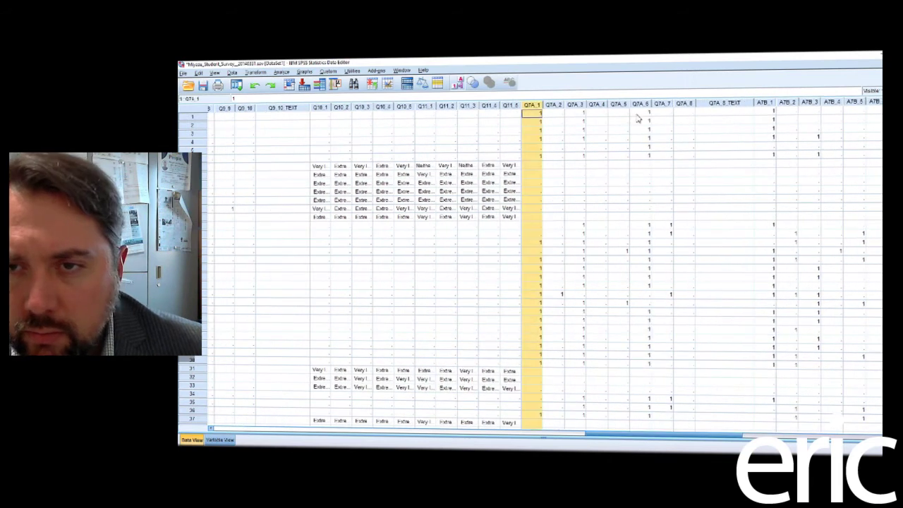
Review the Q7 activity choice labels in Variable View, selecting the Q7_1 variable, and return to Data View
{"action": "key", "text": "ctrl+t"}
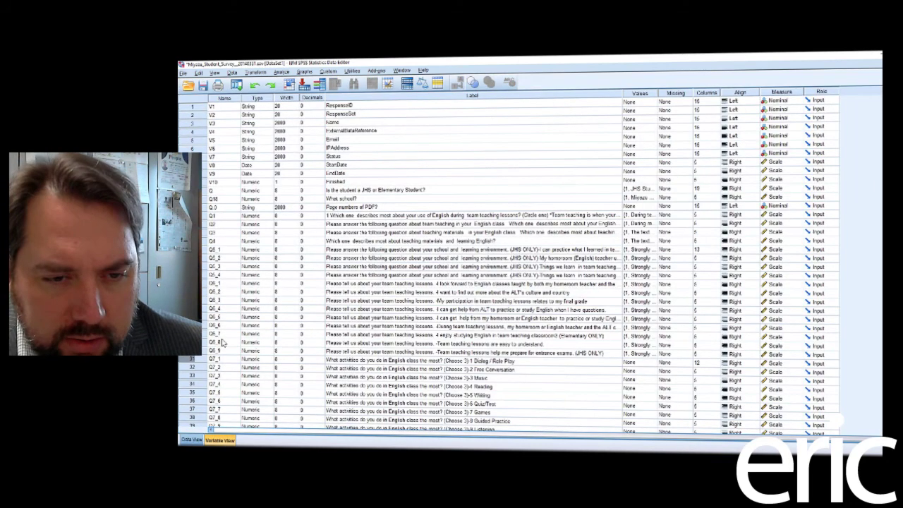
{"action": "scroll", "coordinate": [328, 269], "scroll_direction": "down", "scroll_amount": 6}
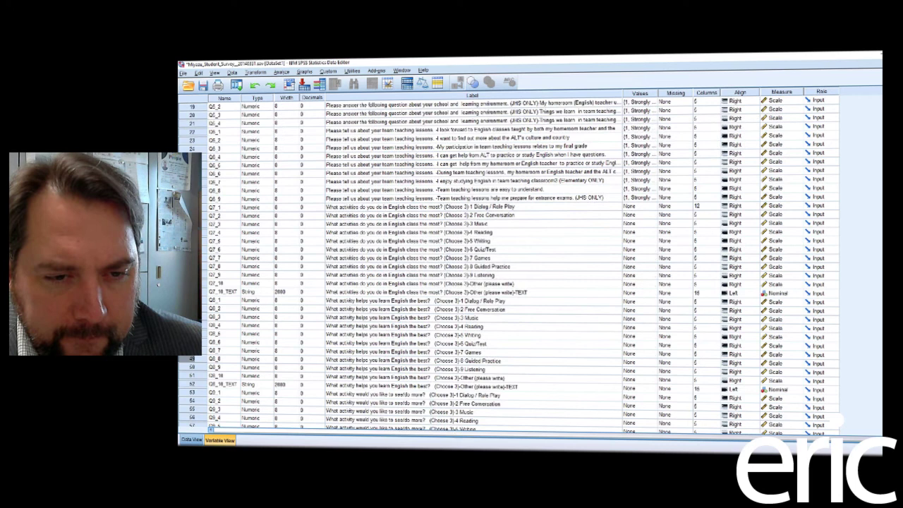
{"action": "left_click", "coordinate": [194, 207]}
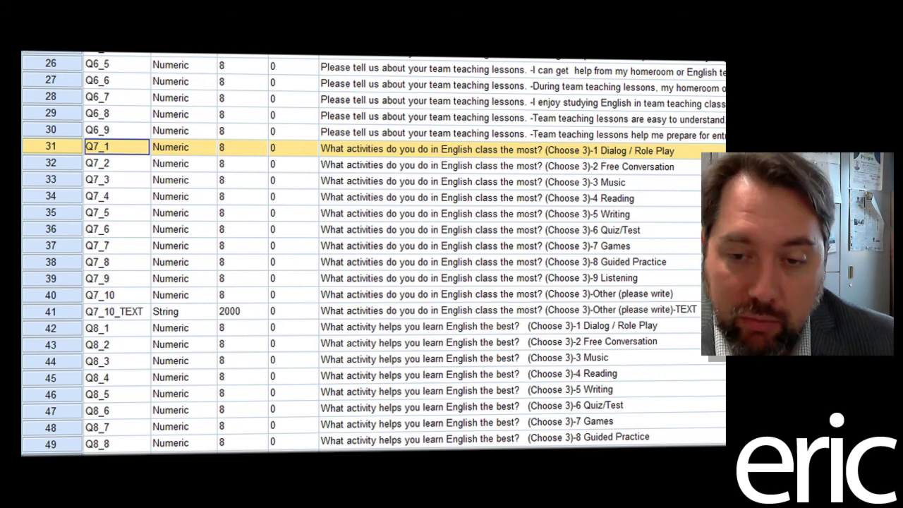
{"action": "key", "text": "ctrl+t"}
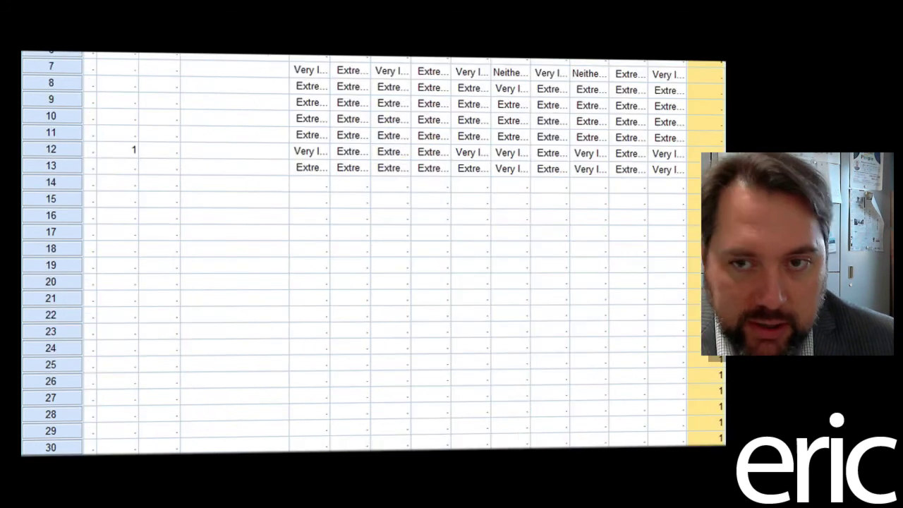